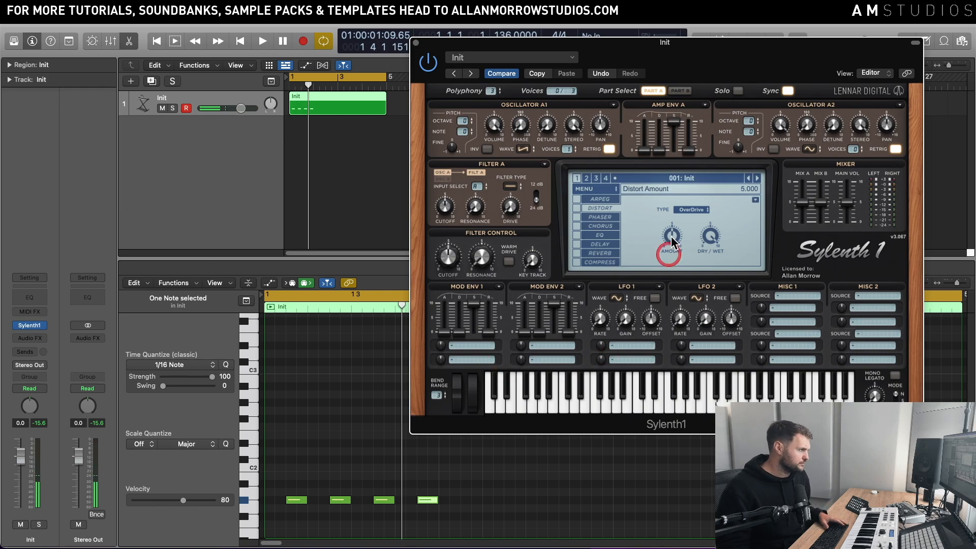
Step: Set oscillator A1's waveform to TriSaw and play the loop to hear it
{"action": "left_click", "coordinate": [435, 485]}
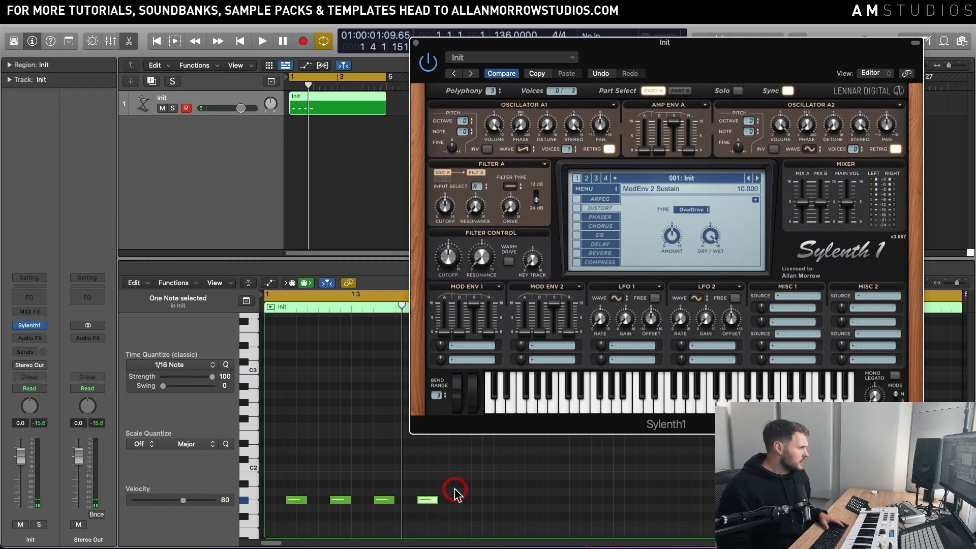
{"action": "left_click", "coordinate": [579, 179]}
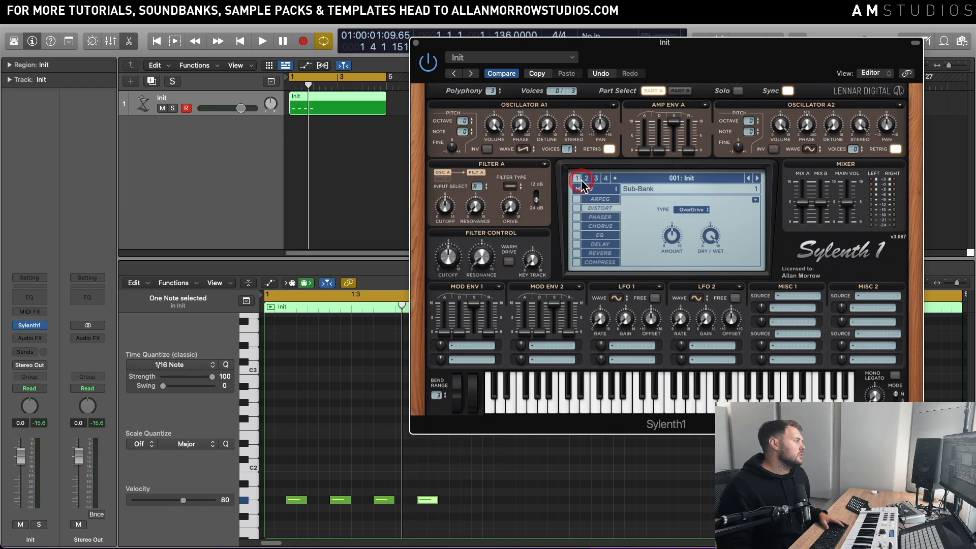
{"action": "left_click", "coordinate": [524, 149]}
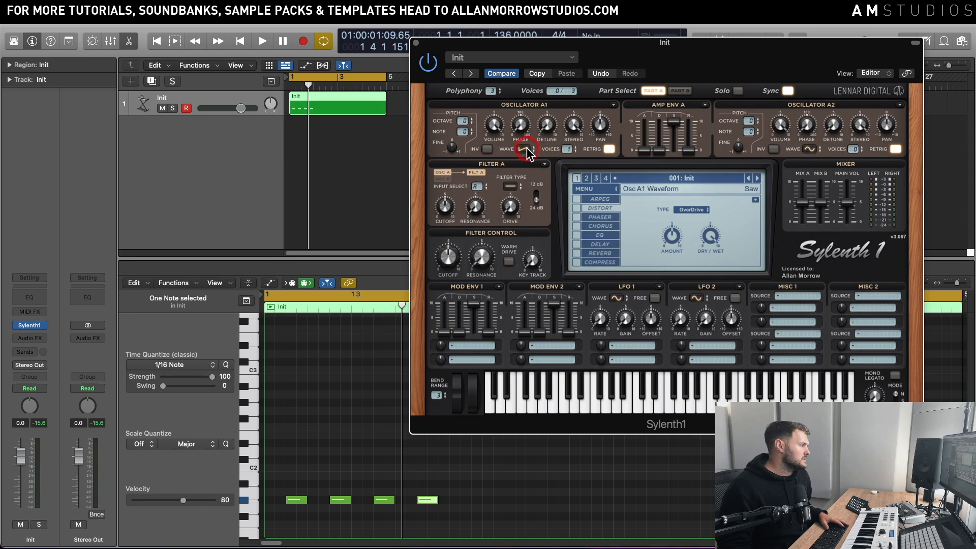
{"action": "left_click", "coordinate": [526, 149]}
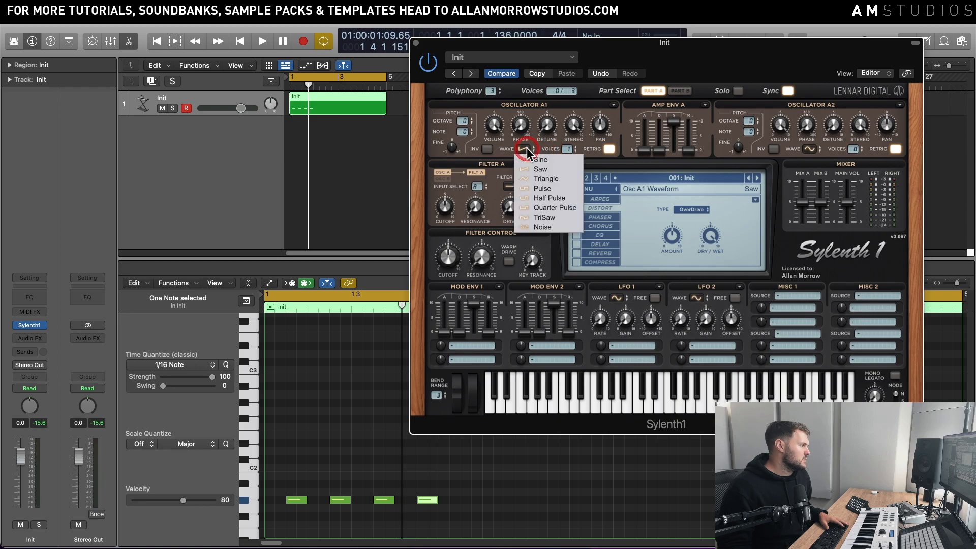
{"action": "left_click", "coordinate": [562, 217]}
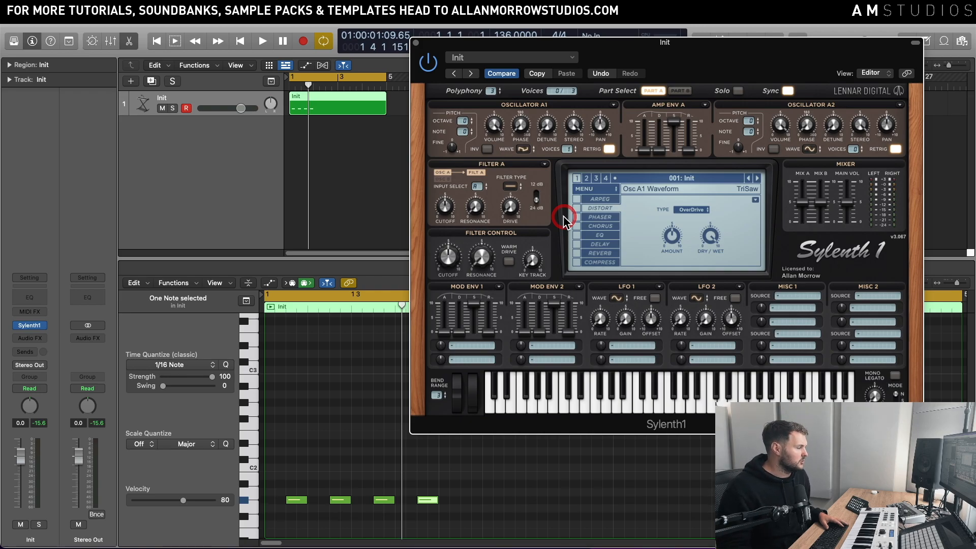
{"action": "key", "text": "space"}
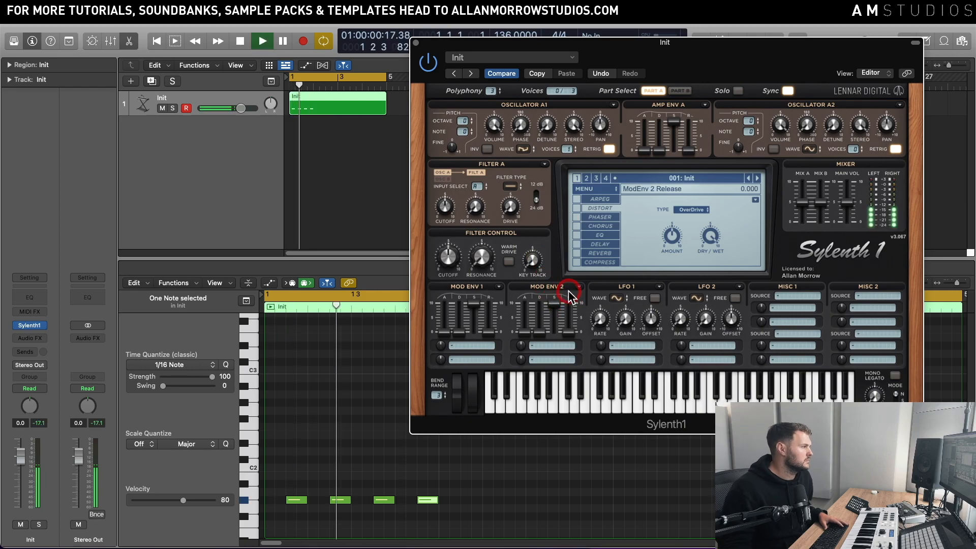
Step: Set oscillator A1's octave to -1 and audition the loop
{"action": "key", "text": "space"}
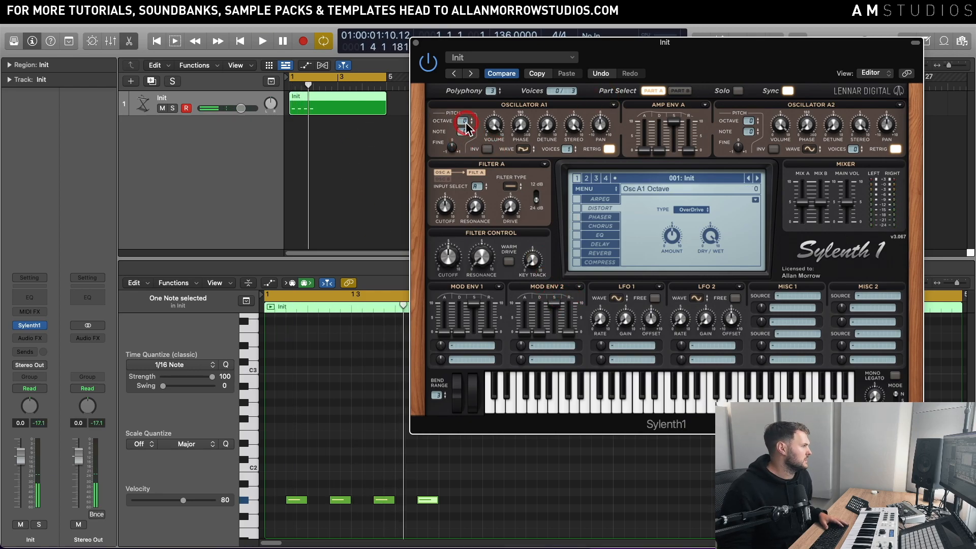
{"action": "key", "text": "space"}
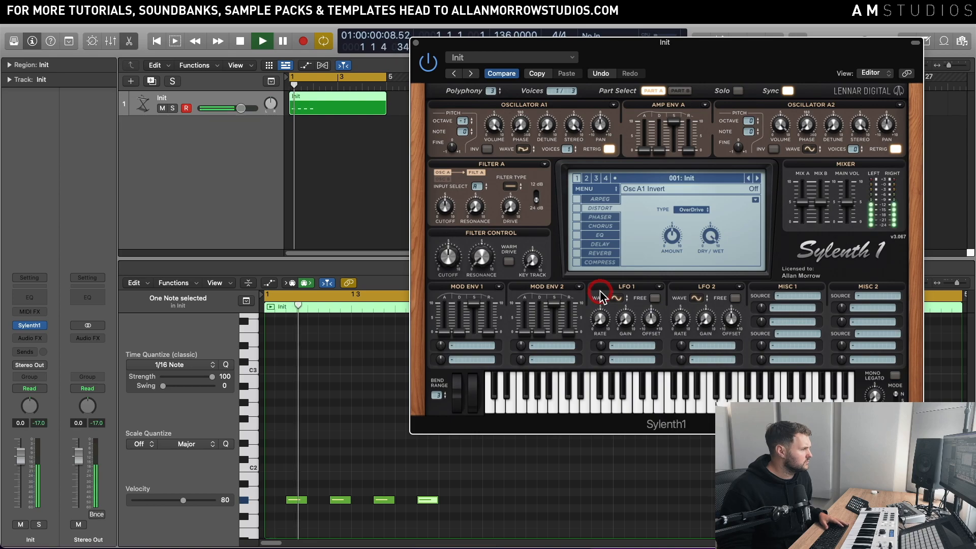
{"action": "key", "text": "space"}
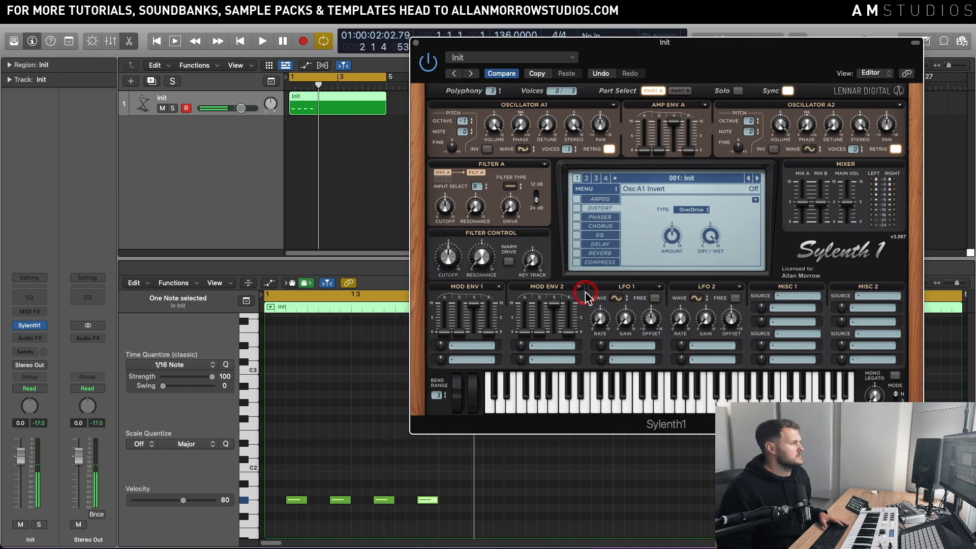
Step: Set Filter A's type to Lowpass and audition the filtered sound
{"action": "left_click", "coordinate": [522, 187]}
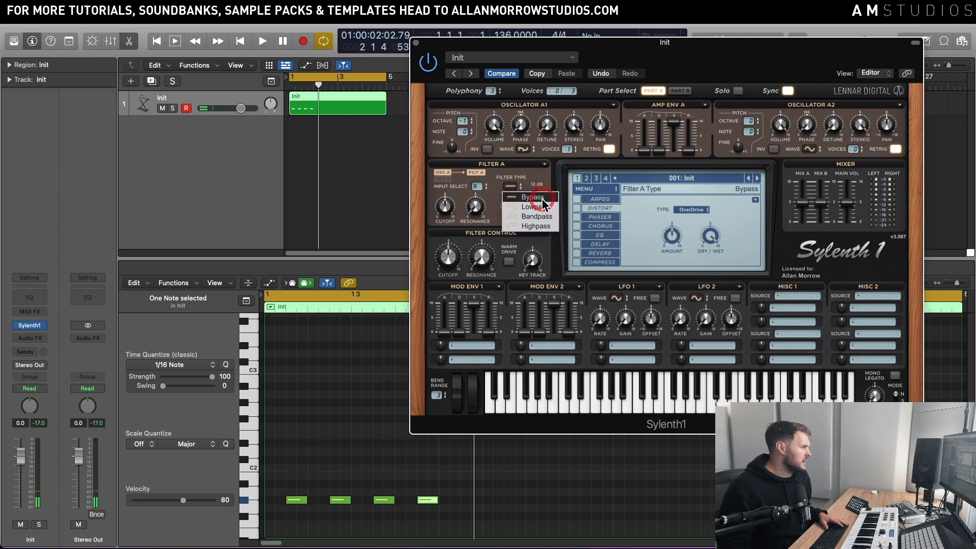
{"action": "left_click", "coordinate": [526, 207]}
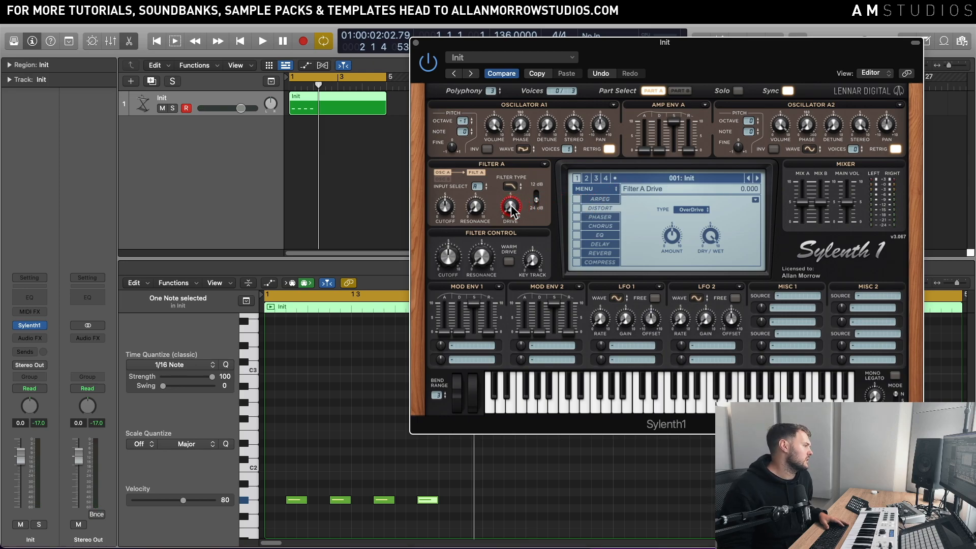
{"action": "key", "text": "space"}
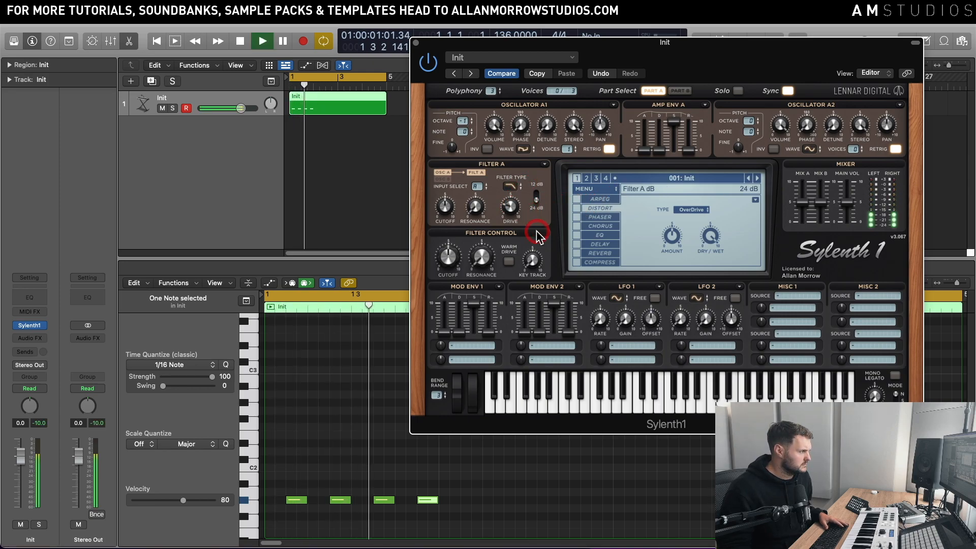
{"action": "key", "text": "space"}
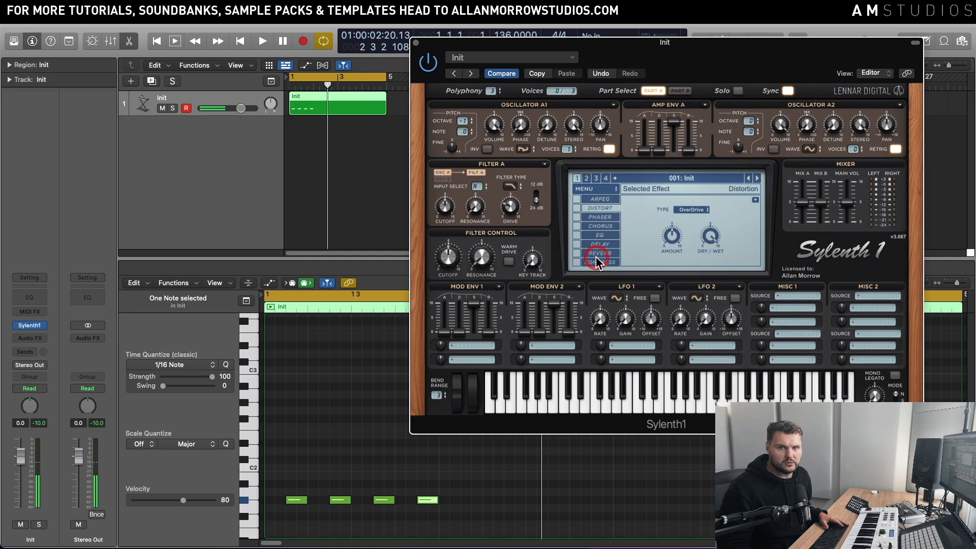
{"action": "key", "text": "space"}
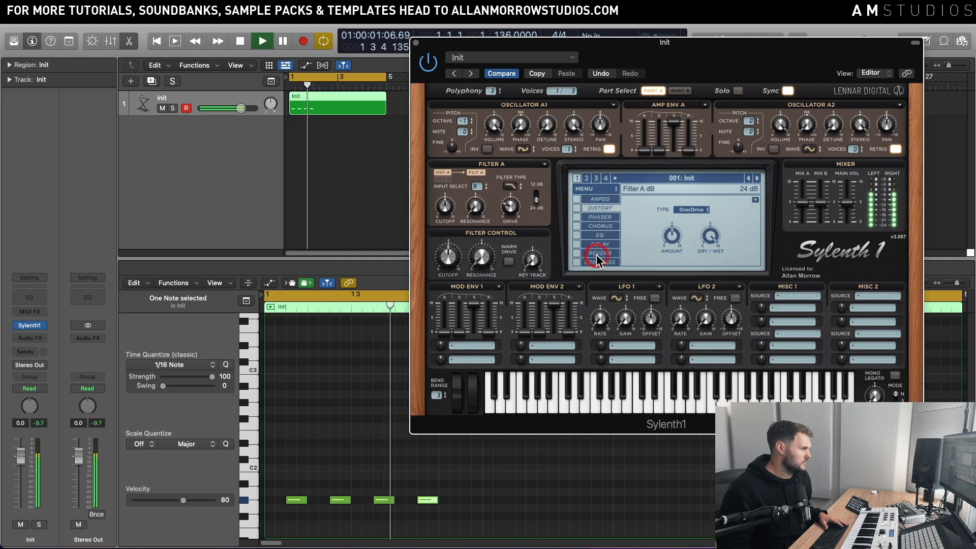
Step: Raise the Amp Env A attack to about 4.03, auditioning the loop while adjusting it
{"action": "key", "text": "space"}
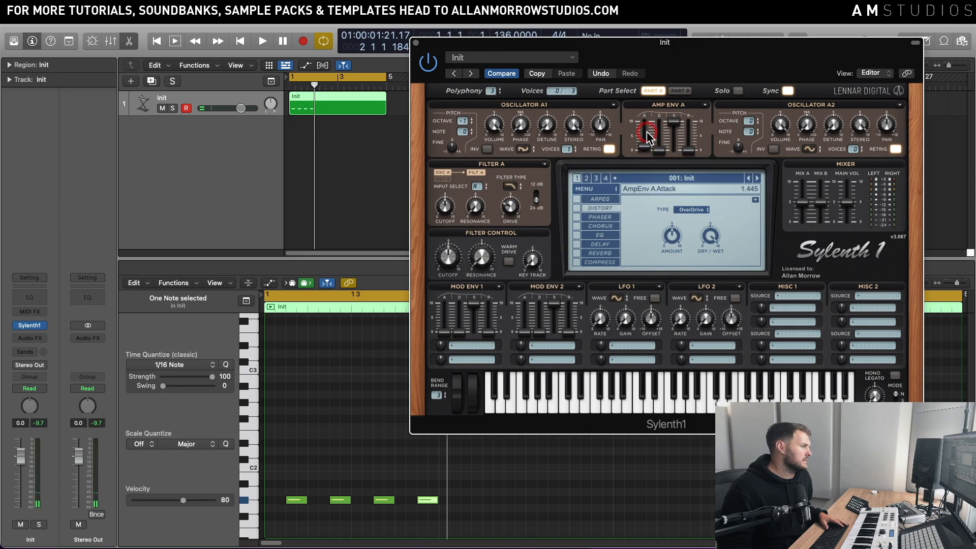
{"action": "key", "text": "space"}
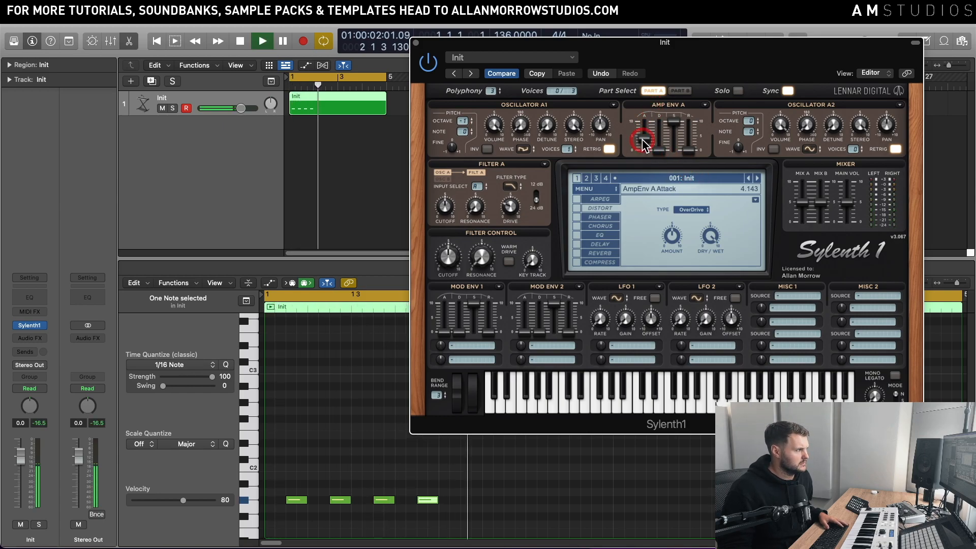
{"action": "key", "text": "space"}
{"action": "left_click_drag", "start_coordinate": [643, 137], "coordinate": [643, 145]}
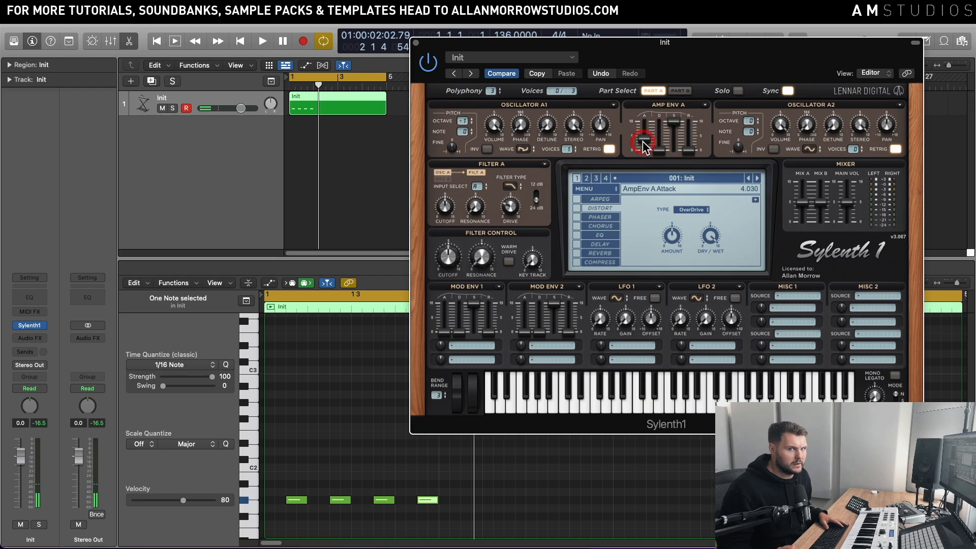
{"action": "key", "text": "space"}
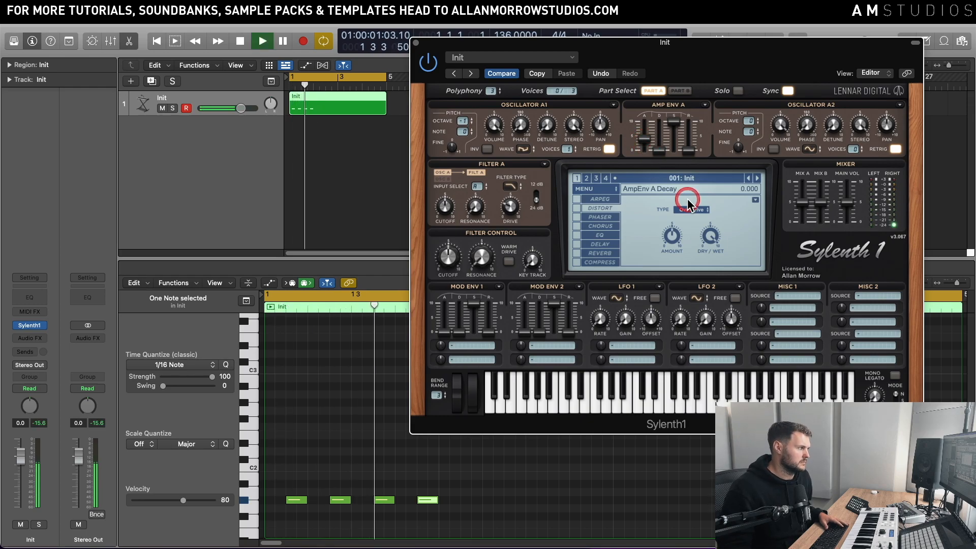
Step: Set the Filter Control cutoff to about 4.46 and play the loop to check it
{"action": "key", "text": "space"}
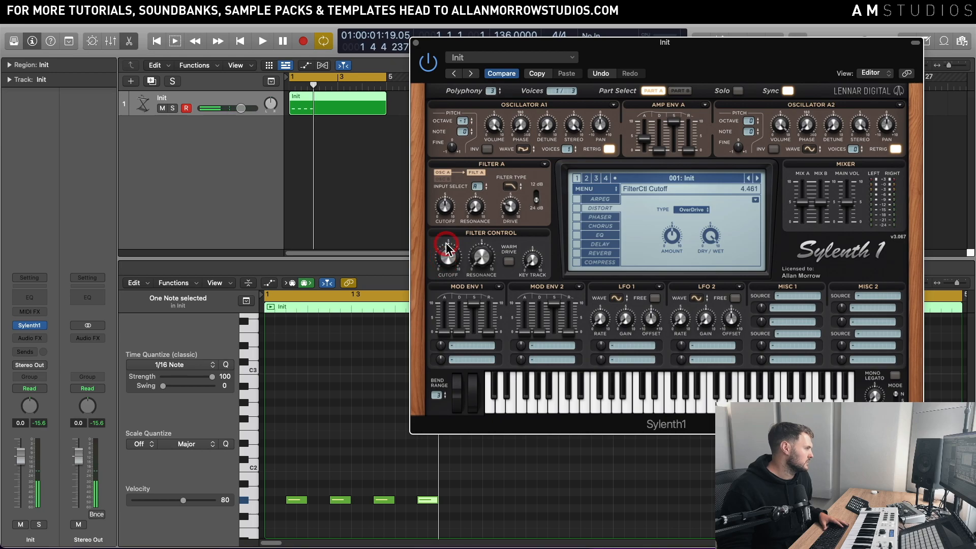
{"action": "key", "text": "space"}
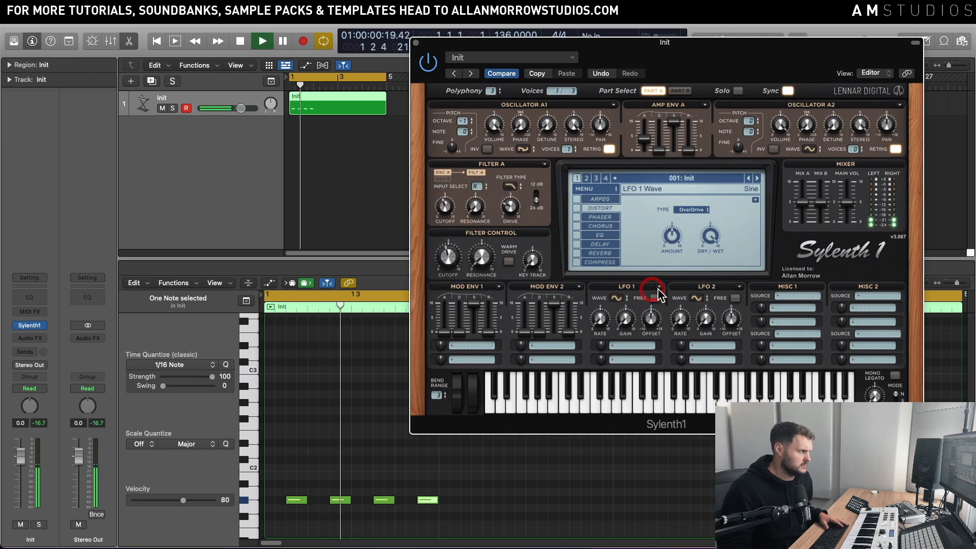
{"action": "key", "text": "space"}
Step: Enable the synth's Distortion effect with the OverDrive type and audition the loop
{"action": "left_click", "coordinate": [577, 208]}
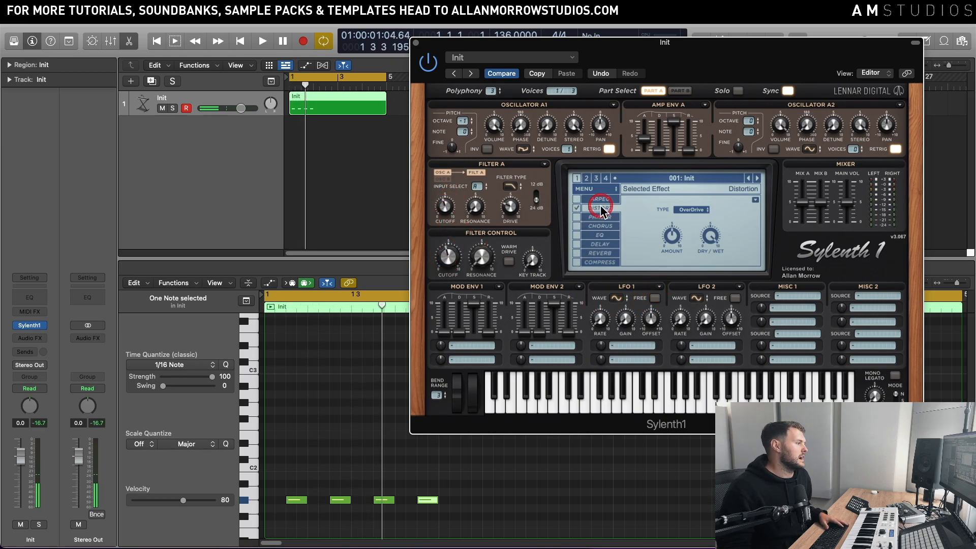
{"action": "left_click", "coordinate": [679, 242]}
{"action": "left_click", "coordinate": [689, 150]}
{"action": "key", "text": "space"}
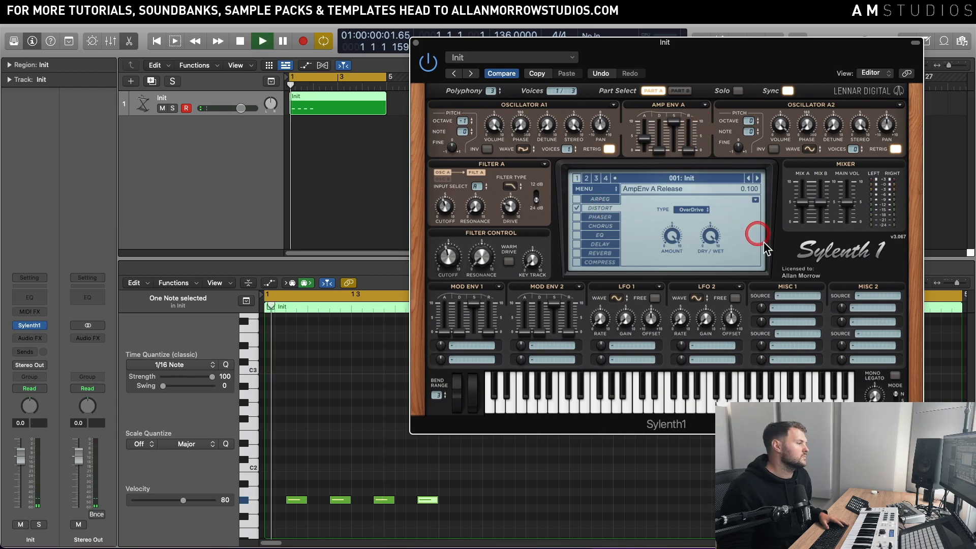
{"action": "key", "text": "space"}
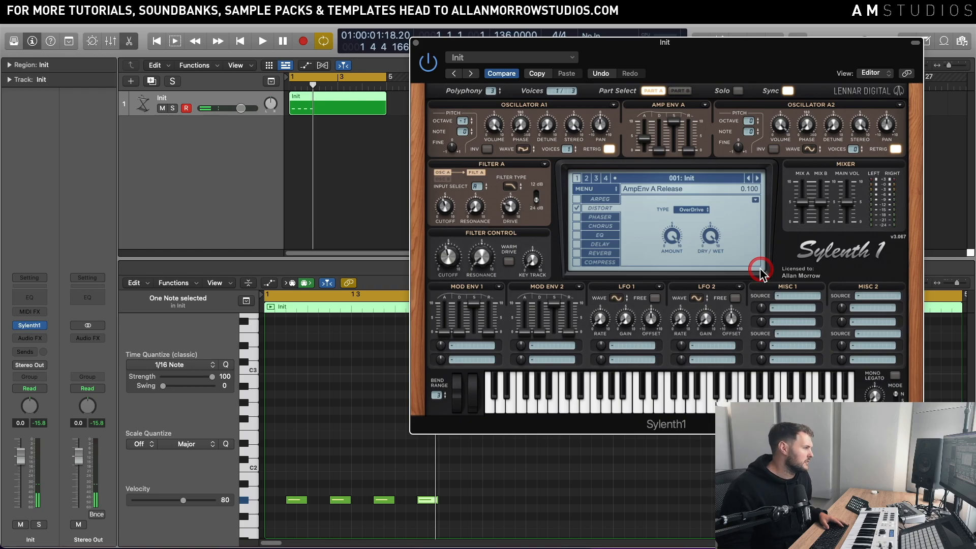
{"action": "key", "text": "space"}
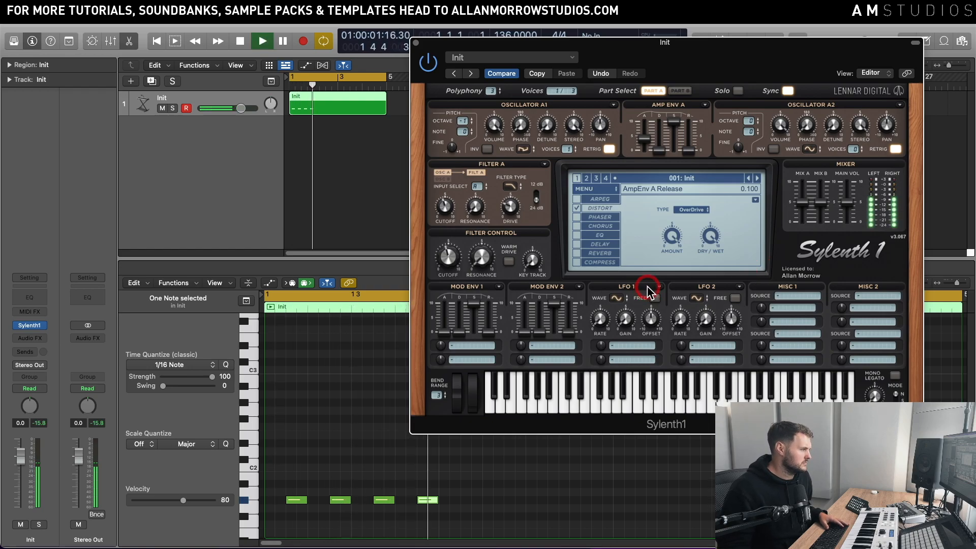
{"action": "key", "text": "space"}
Step: Insert the Distortion plug-in on the Init track after Sylenth1 and raise its Drive to 20 dB
{"action": "left_click", "coordinate": [41, 338]}
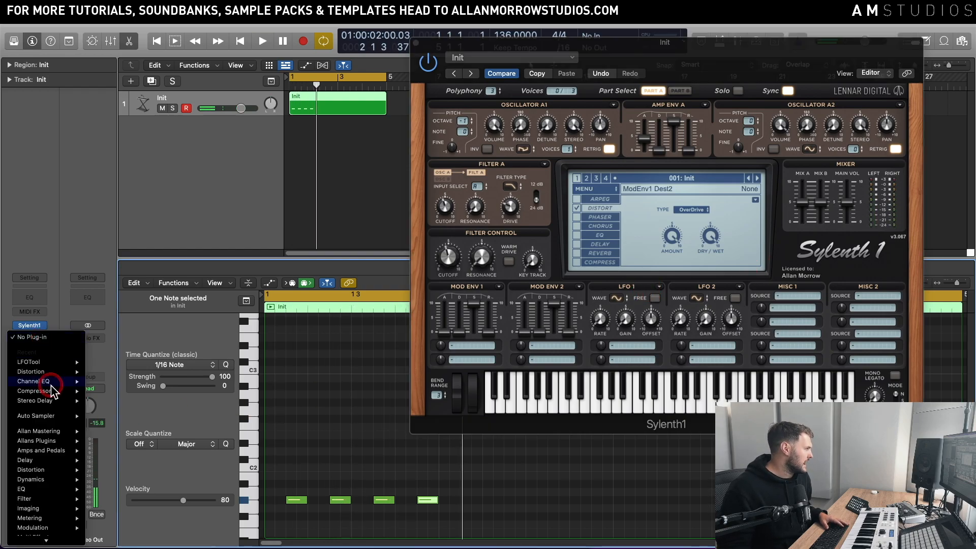
{"action": "left_click", "coordinate": [71, 376]}
{"action": "left_click", "coordinate": [100, 373]}
{"action": "key", "text": "space"}
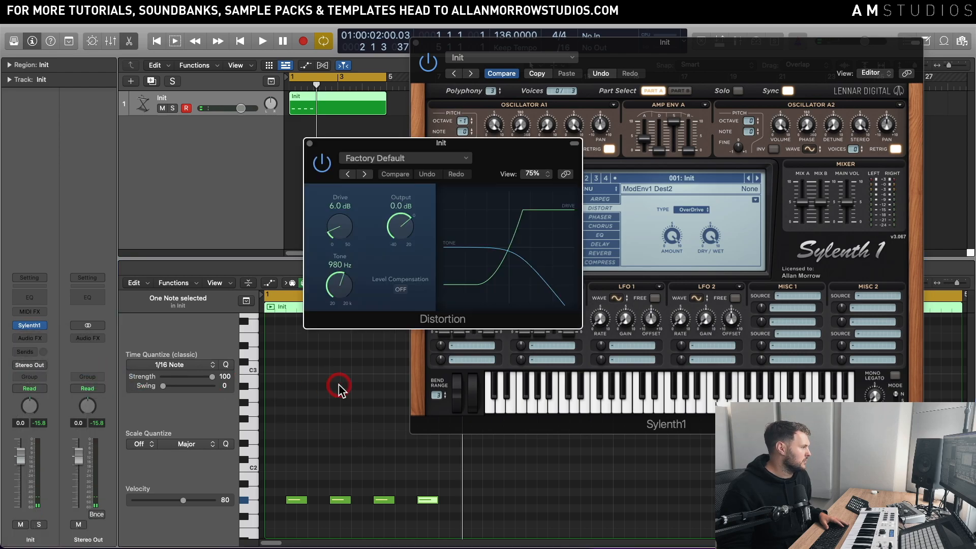
{"action": "left_click_drag", "start_coordinate": [354, 247], "coordinate": [340, 226]}
{"action": "key", "text": "space"}
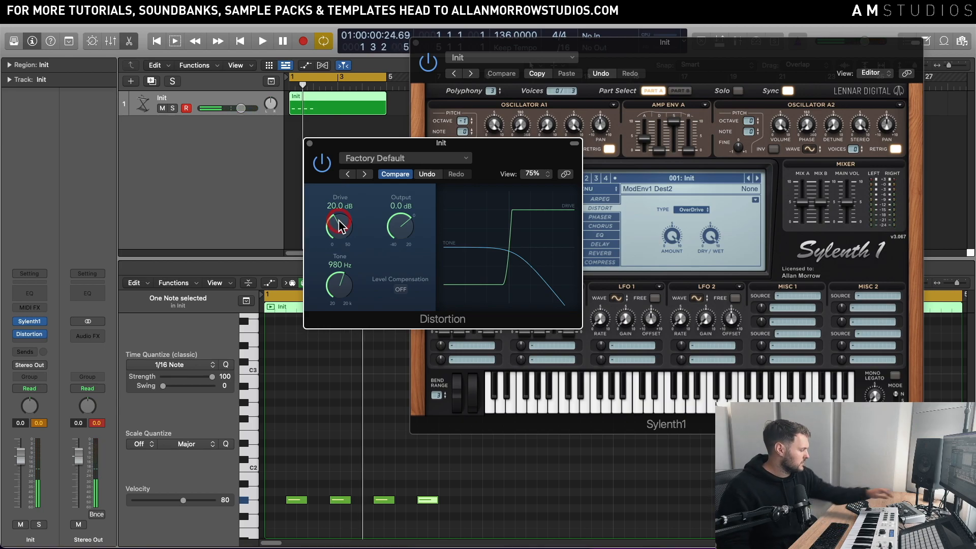
Step: Refine the Distortion plug-in to 21.5 dB Drive and 290 Hz Tone while auditioning, and move its window clear of the synth's controls
{"action": "key", "text": "space"}
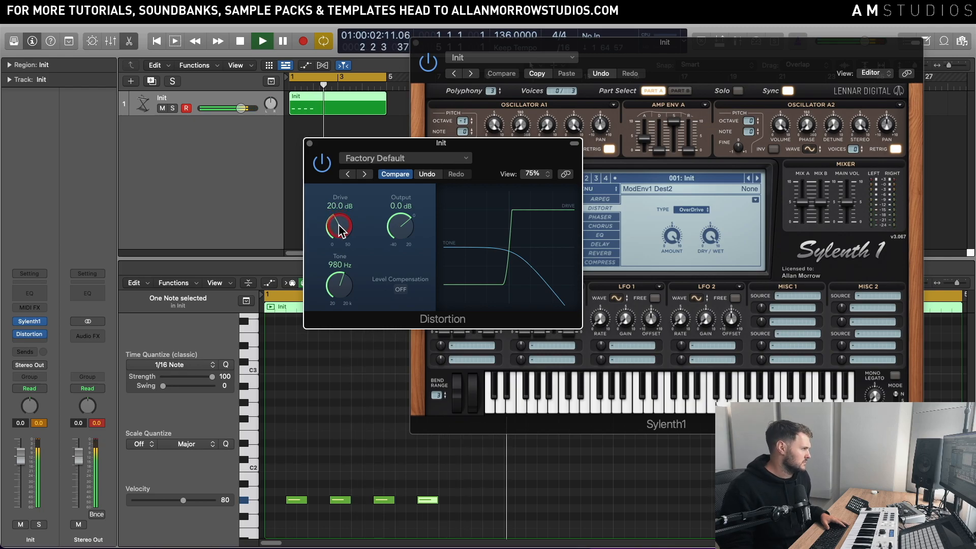
{"action": "key", "text": "space"}
{"action": "left_click_drag", "start_coordinate": [339, 227], "coordinate": [340, 226]}
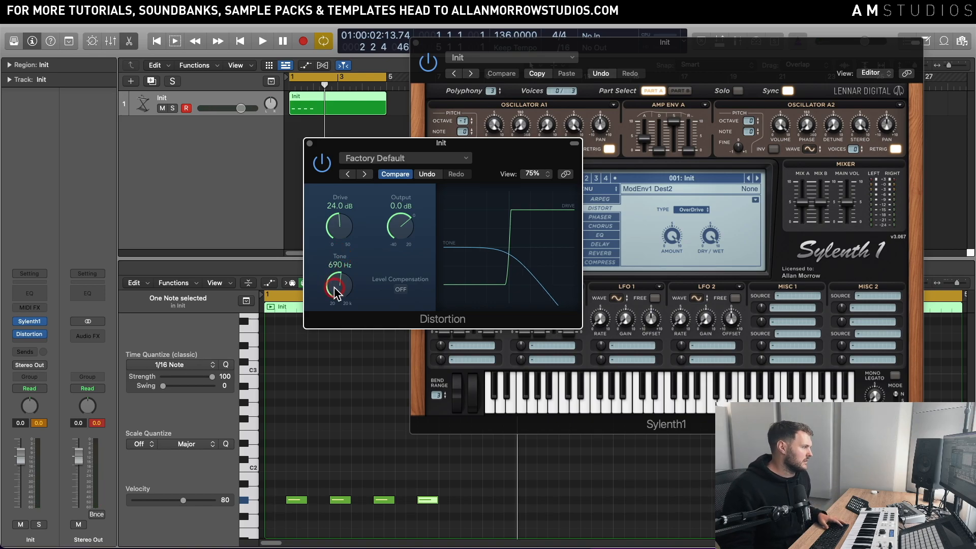
{"action": "key", "text": "space"}
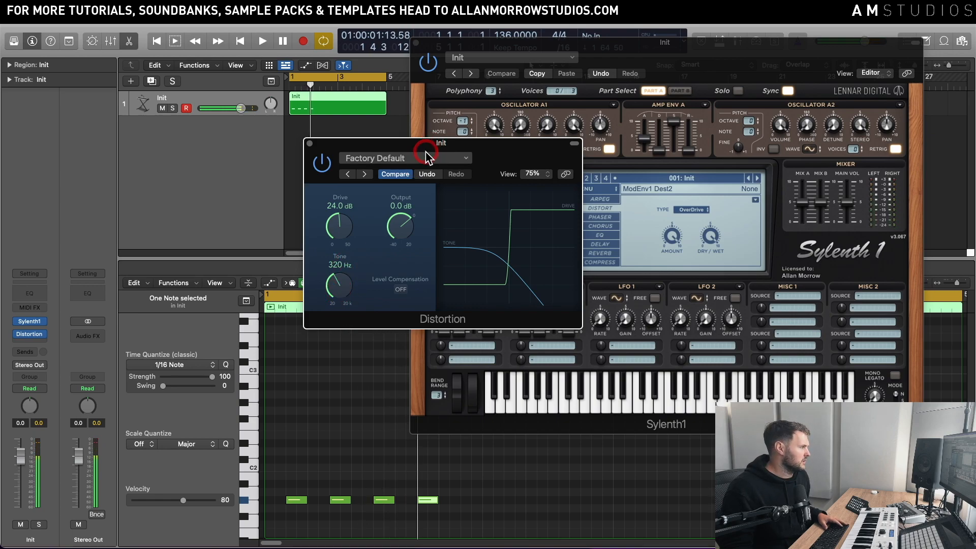
{"action": "left_click_drag", "start_coordinate": [430, 143], "coordinate": [501, 157]}
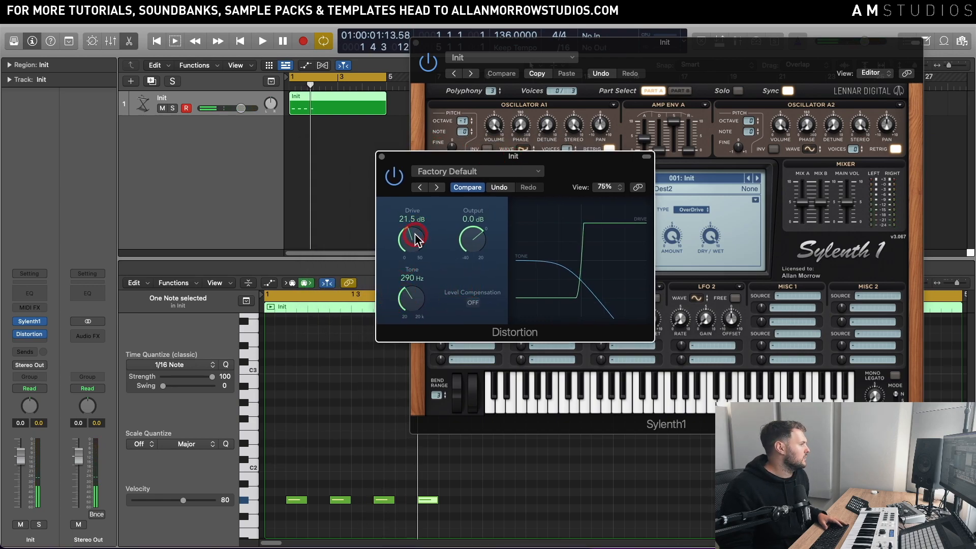
{"action": "left_click_drag", "start_coordinate": [552, 158], "coordinate": [746, 274]}
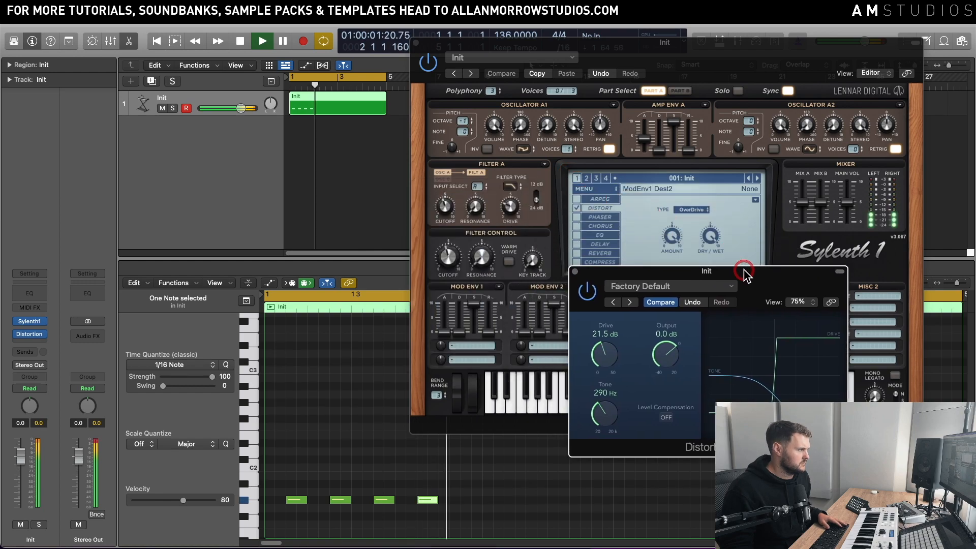
{"action": "key", "text": "space"}
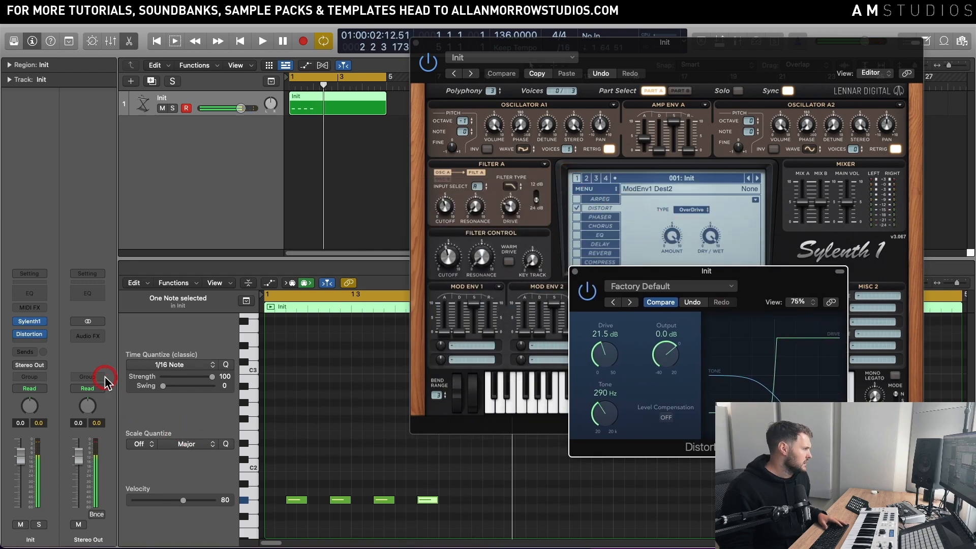
Step: Insert Channel EQ on the Init track after Distortion and reposition its window
{"action": "left_click", "coordinate": [36, 341]}
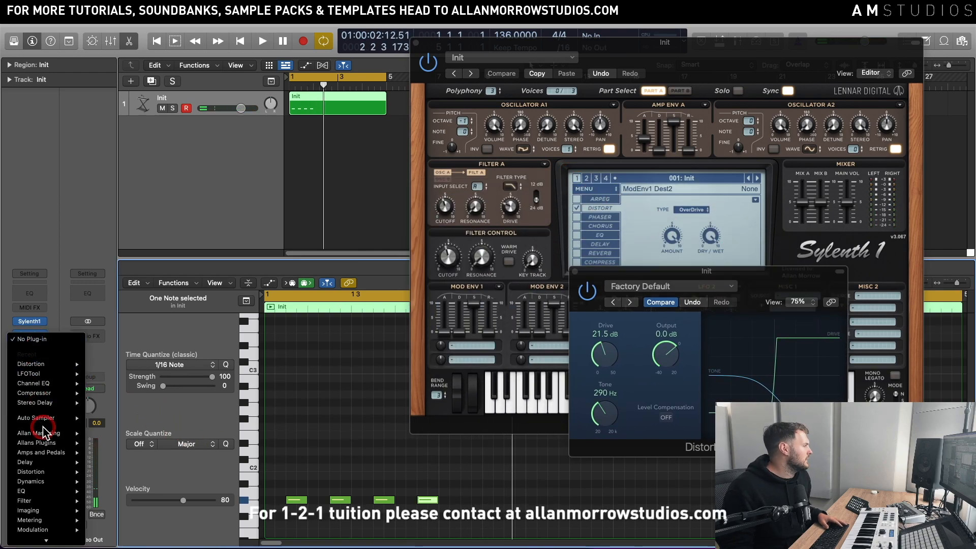
{"action": "left_click", "coordinate": [193, 491]}
{"action": "left_click_drag", "start_coordinate": [480, 143], "coordinate": [579, 142]}
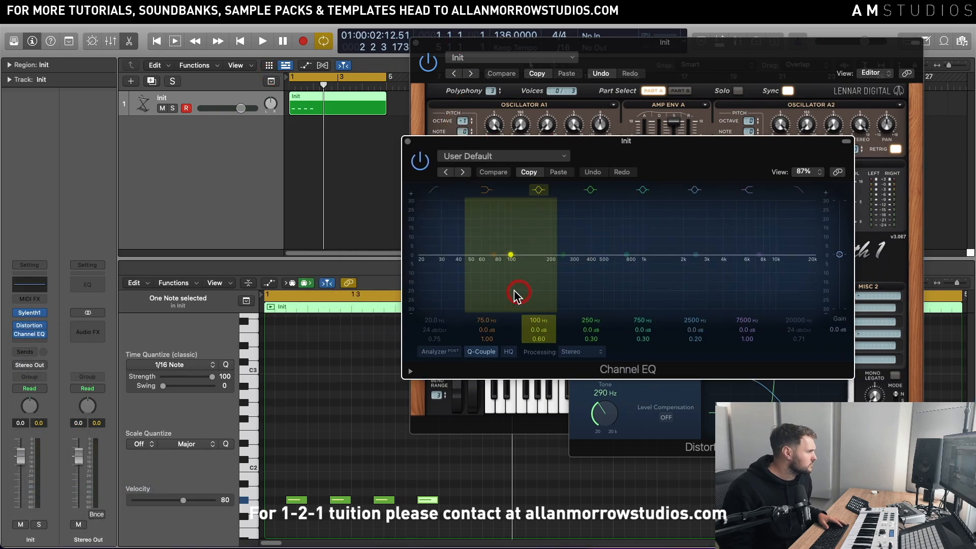
Step: Boost the low shelf of Channel EQ by 3.4 dB at 95.5 Hz and audition the loop
{"action": "left_click_drag", "start_coordinate": [504, 273], "coordinate": [497, 327]}
{"action": "key", "text": "space"}
Step: Lower the Init track's volume to -7.2 dB and audition the loop
{"action": "key", "text": "space"}
{"action": "left_click_drag", "start_coordinate": [21, 460], "coordinate": [20, 482]}
{"action": "key", "text": "space"}
{"action": "key", "text": "space"}
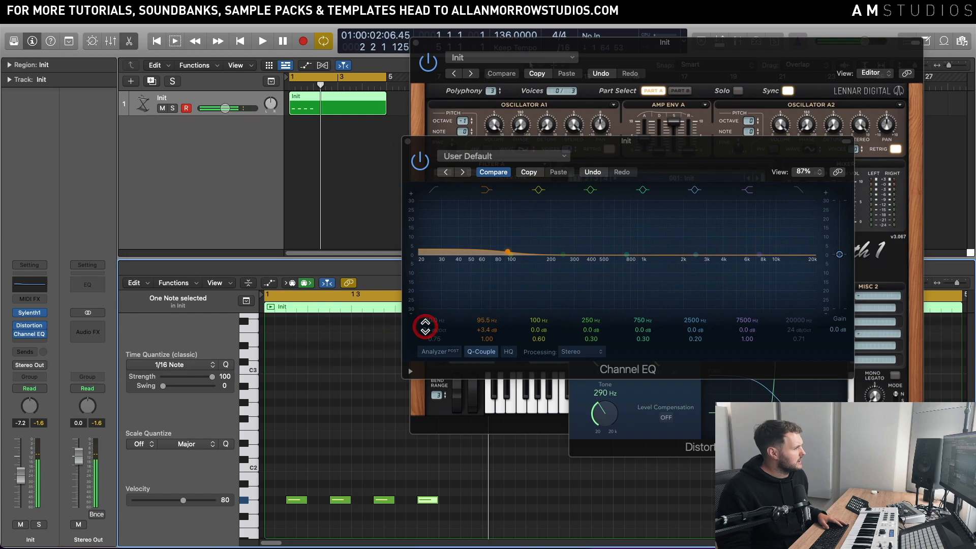
{"action": "key", "text": "space"}
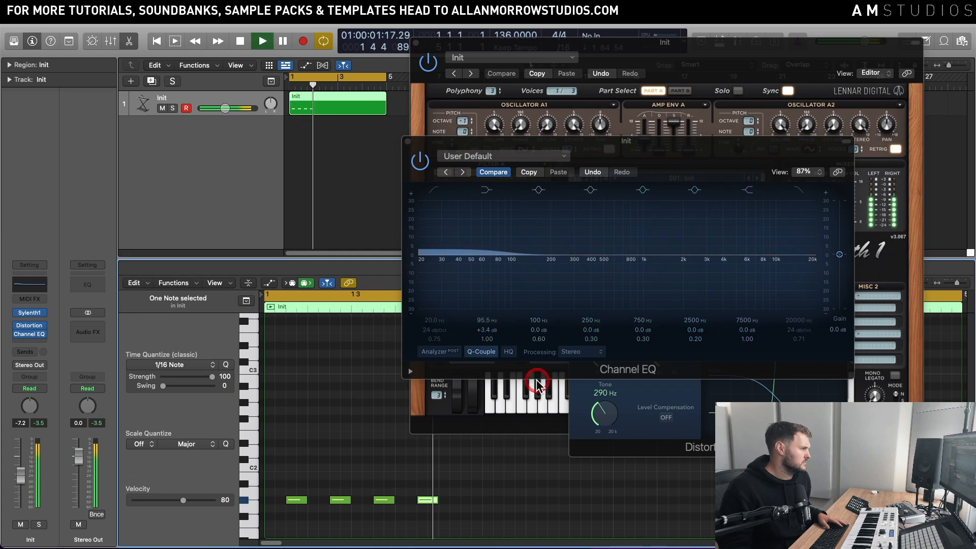
{"action": "key", "text": "space"}
Step: Insert LFOTool on the Init track after Channel EQ
{"action": "left_click", "coordinate": [711, 47]}
{"action": "left_click", "coordinate": [394, 203]}
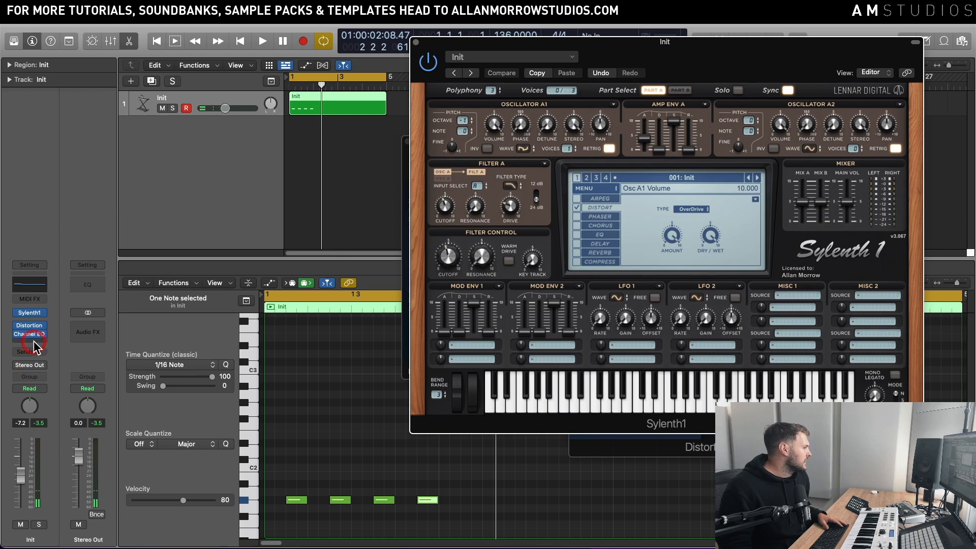
{"action": "left_click_drag", "start_coordinate": [33, 340], "coordinate": [97, 384]}
{"action": "left_click", "coordinate": [558, 160]}
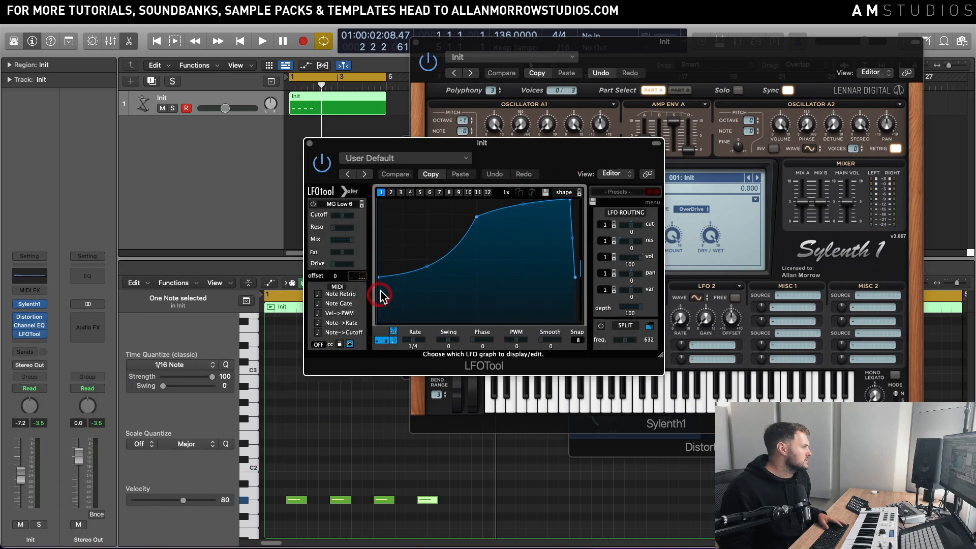
Step: Reshape the LFOTool curve to start at zero, rise slowly to one late peak and fall in a convex arc, and audition it
{"action": "left_click_drag", "start_coordinate": [380, 279], "coordinate": [378, 321]}
{"action": "left_click_drag", "start_coordinate": [476, 217], "coordinate": [503, 211]}
{"action": "left_click", "coordinate": [561, 205]}
{"action": "double_click", "coordinate": [567, 201]}
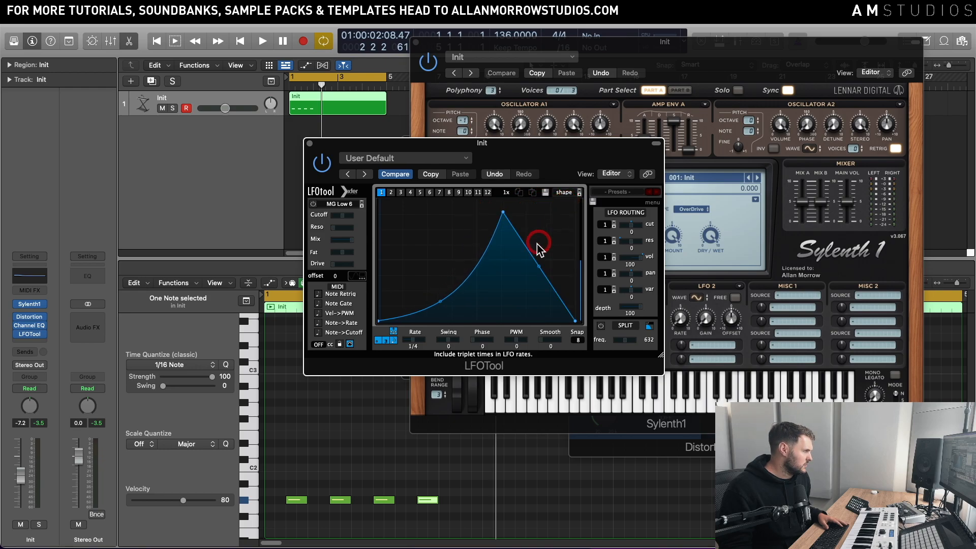
{"action": "left_click_drag", "start_coordinate": [539, 267], "coordinate": [544, 250]}
{"action": "left_click_drag", "start_coordinate": [504, 214], "coordinate": [522, 200]}
{"action": "left_click", "coordinate": [452, 292]}
{"action": "left_click_drag", "start_coordinate": [452, 295], "coordinate": [450, 310]}
{"action": "key", "text": "space"}
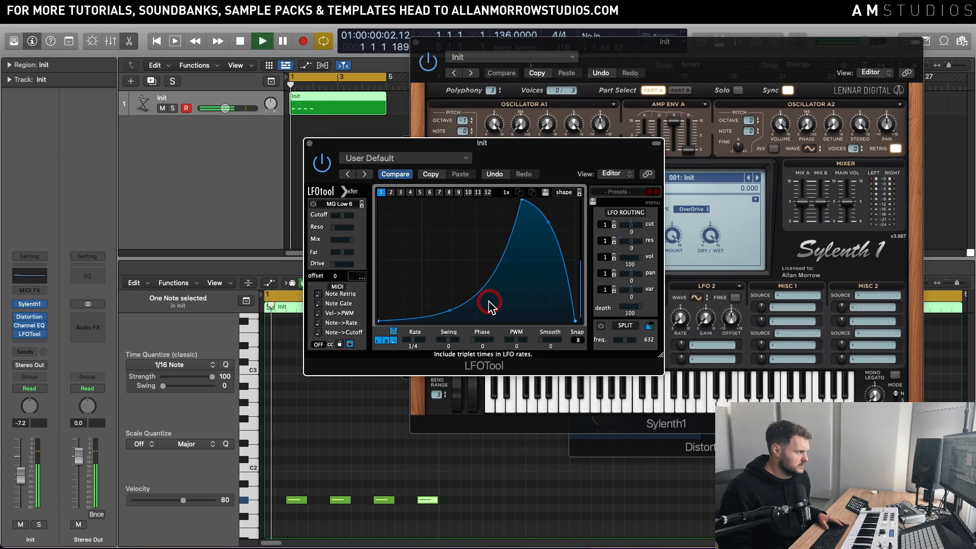
{"action": "key", "text": "space"}
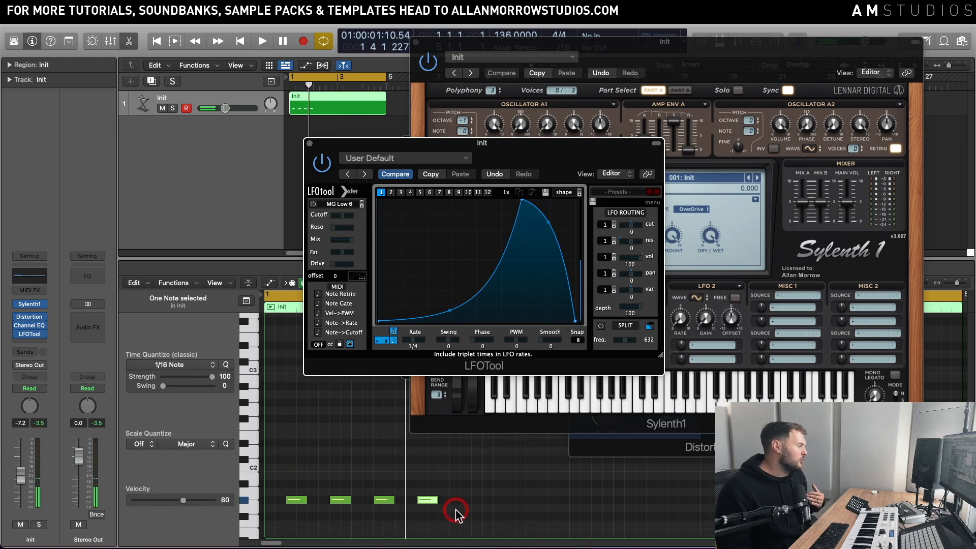
Step: Select all four notes in the piano roll, extend their starts earlier so the first begins at 1 1 1 201, and play the loop
{"action": "left_click_drag", "start_coordinate": [456, 510], "coordinate": [290, 476]}
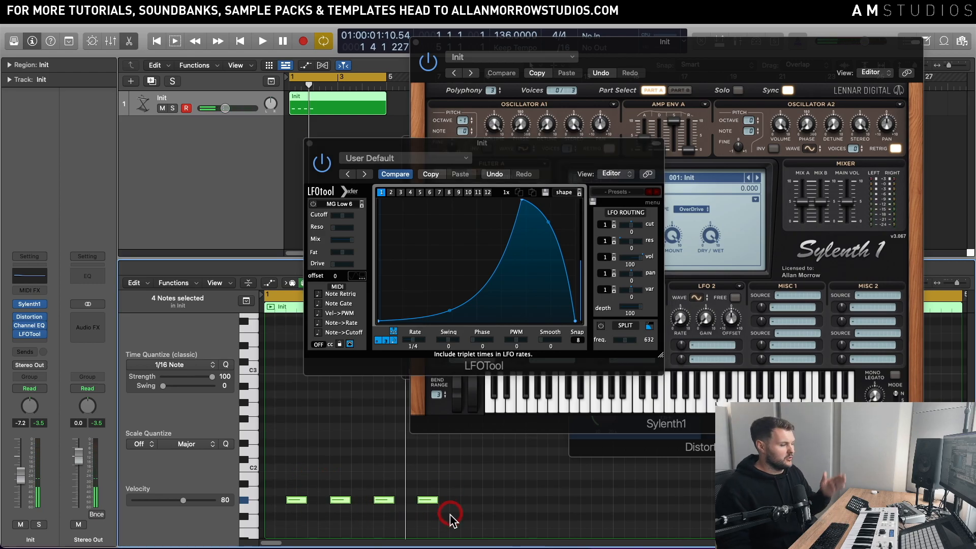
{"action": "left_click_drag", "start_coordinate": [411, 519], "coordinate": [239, 463]}
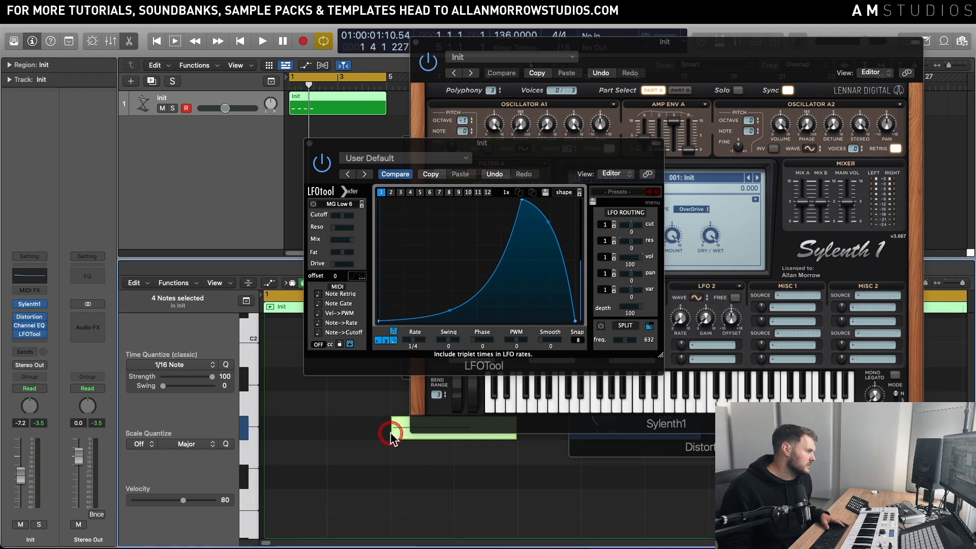
{"action": "left_click_drag", "start_coordinate": [392, 431], "coordinate": [317, 445]}
{"action": "key", "text": "space"}
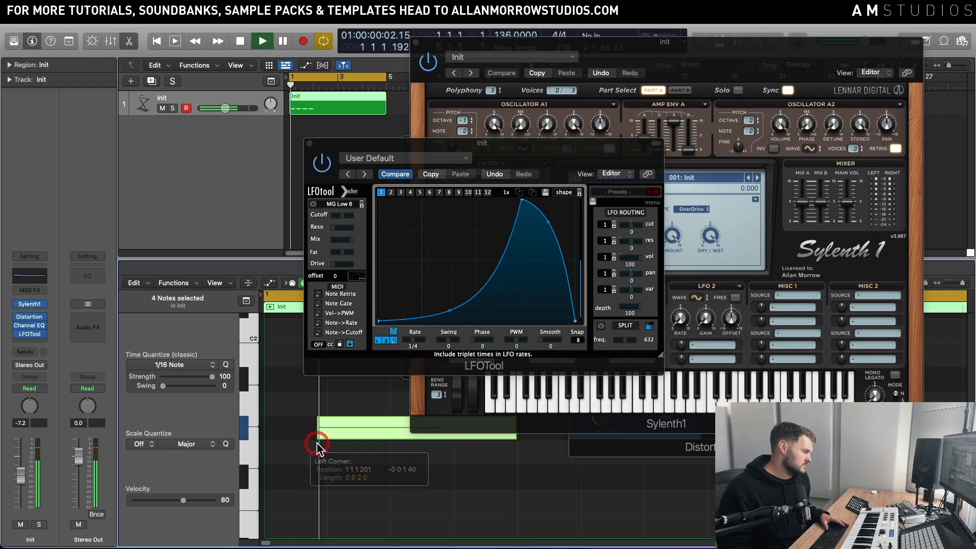
{"action": "left_click", "coordinate": [457, 283]}
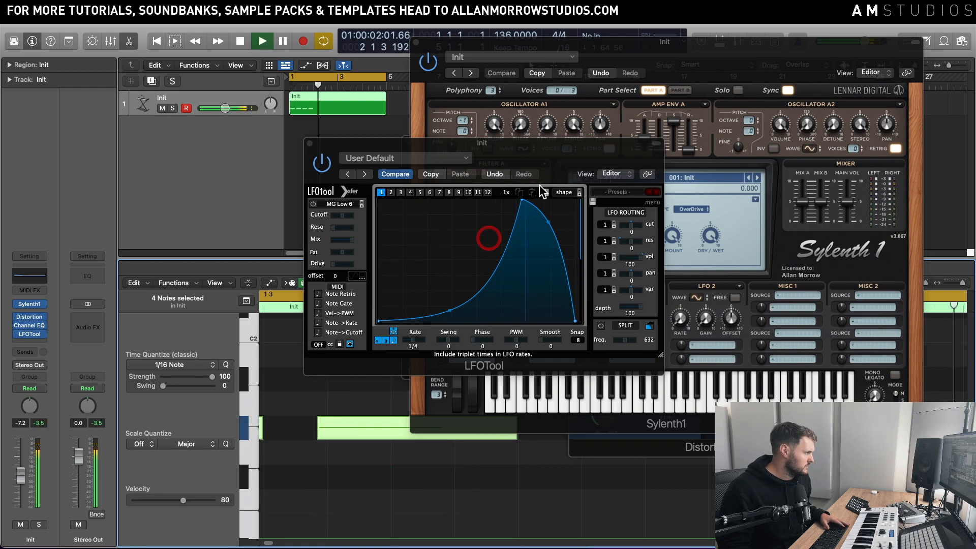
Step: Move the LFOTool window clear of the notes and shorten the four notes slightly from their start edges while auditioning
{"action": "left_click_drag", "start_coordinate": [562, 145], "coordinate": [799, 290]}
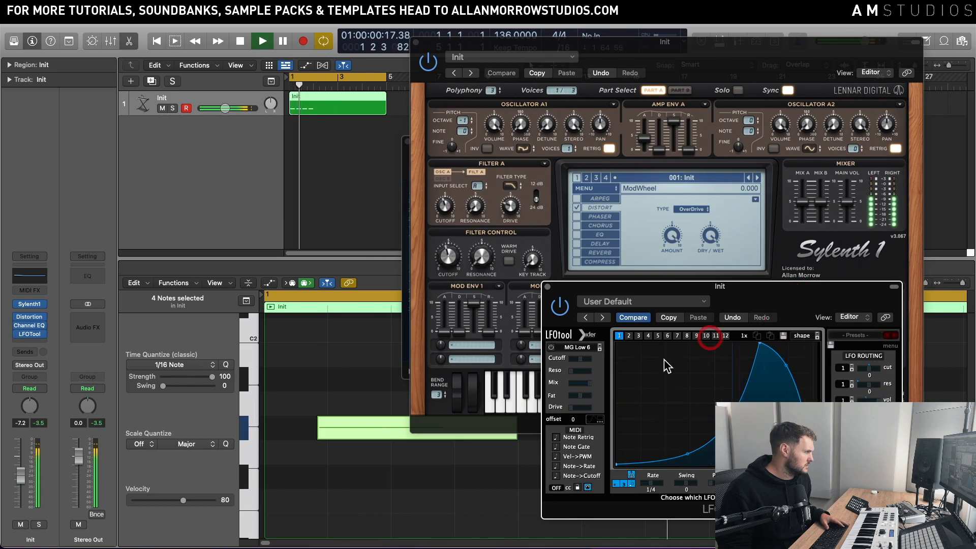
{"action": "key", "text": "space"}
{"action": "left_click_drag", "start_coordinate": [318, 434], "coordinate": [354, 440]}
{"action": "key", "text": "space"}
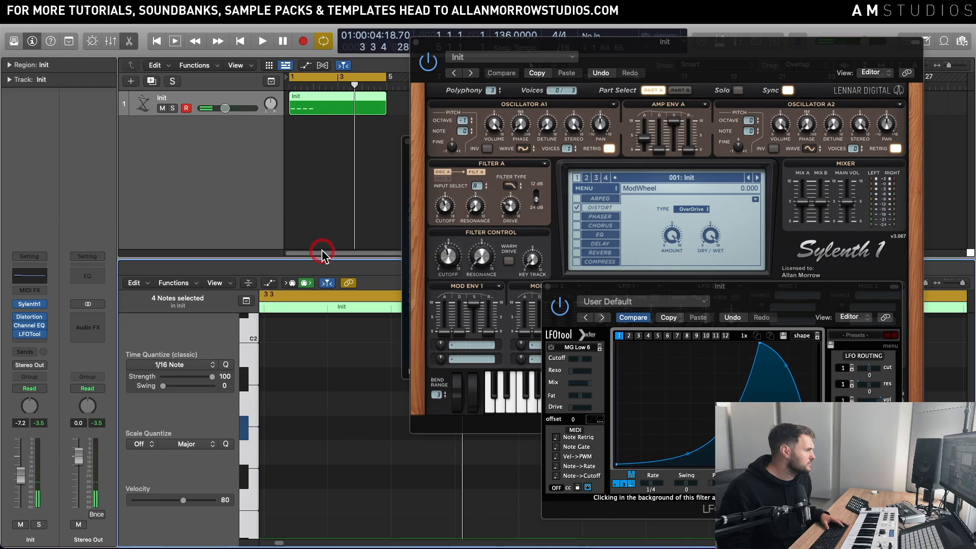
Step: Set Sylenth1's Filter Control Cutoff to 4.518 and Filter A Cutoff to 4.843 while auditioning the loop
{"action": "left_click_drag", "start_coordinate": [457, 234], "coordinate": [454, 242]}
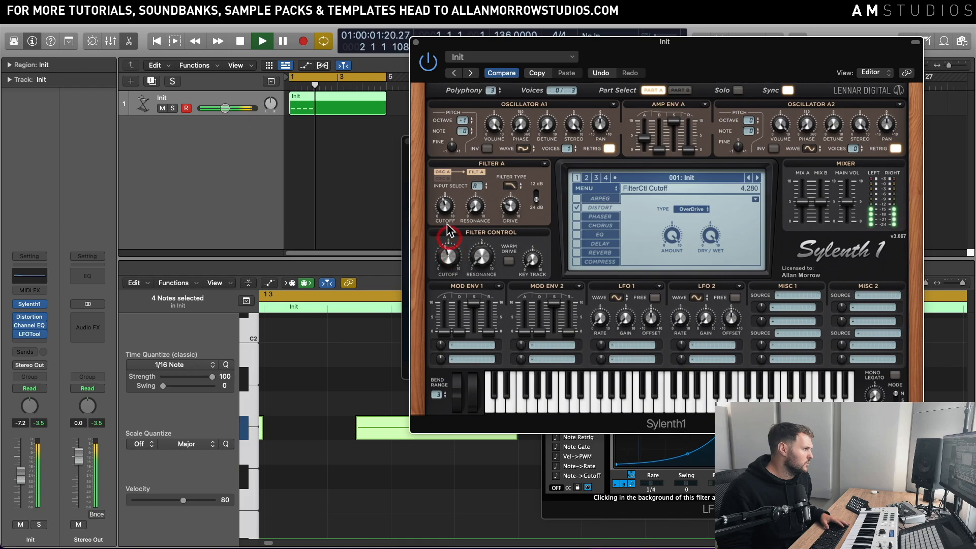
{"action": "left_click_drag", "start_coordinate": [445, 204], "coordinate": [447, 206]}
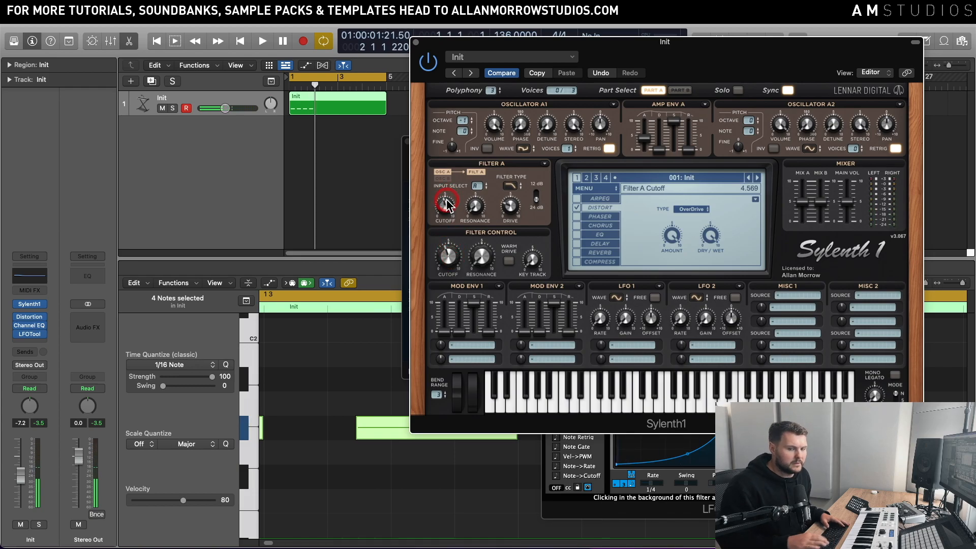
{"action": "key", "text": "space"}
{"action": "left_click_drag", "start_coordinate": [447, 206], "coordinate": [449, 211]}
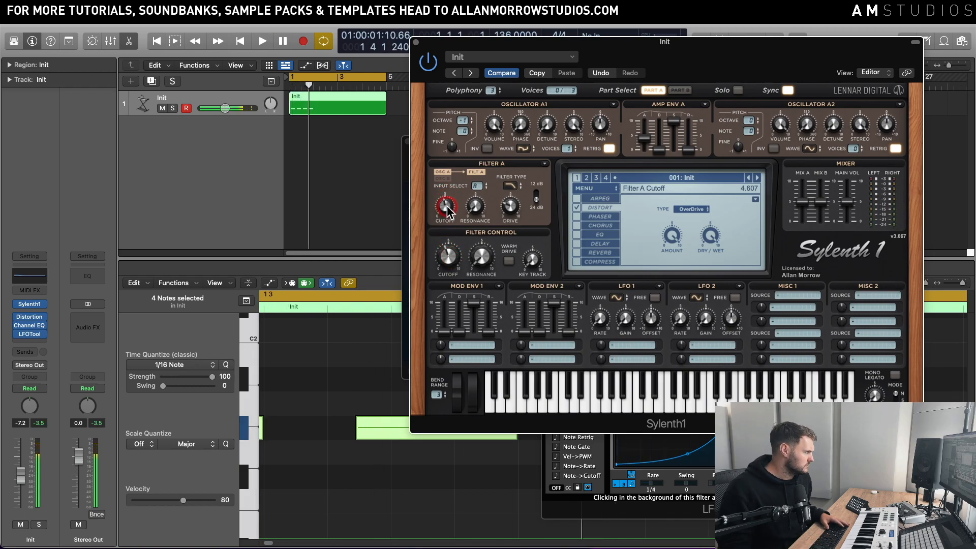
{"action": "left_click_drag", "start_coordinate": [442, 250], "coordinate": [443, 246]}
{"action": "key", "text": "space"}
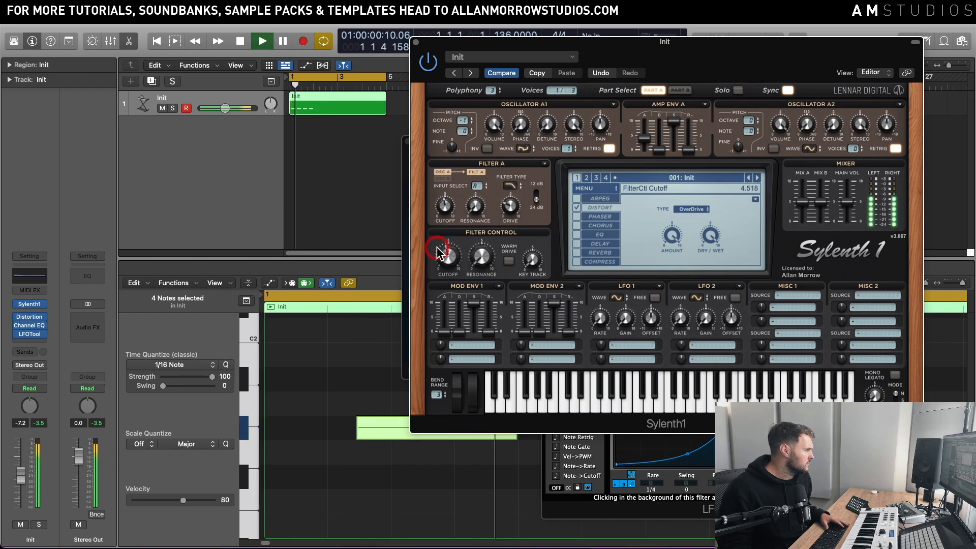
{"action": "key", "text": "space"}
{"action": "left_click_drag", "start_coordinate": [444, 214], "coordinate": [445, 212]}
{"action": "key", "text": "space"}
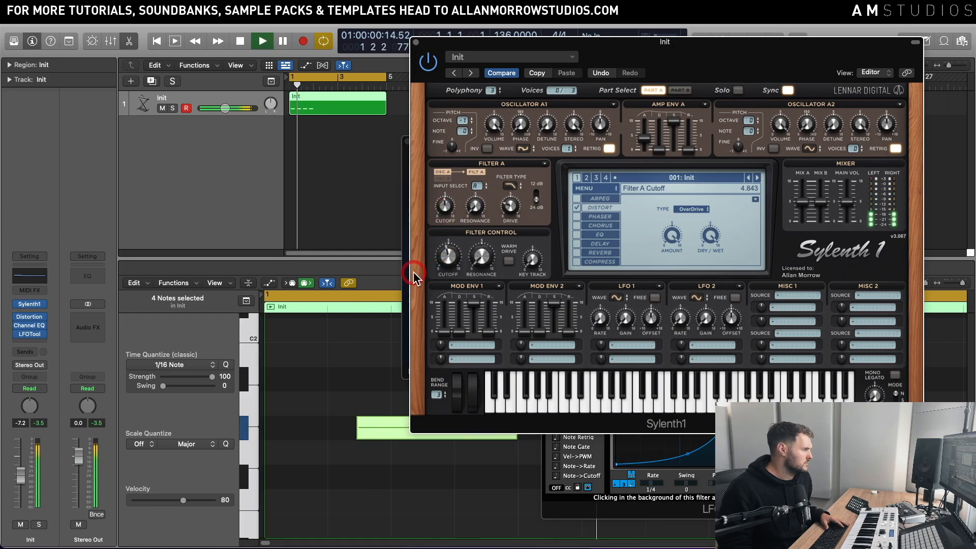
{"action": "key", "text": "space"}
Step: Set the Distortion plug-in to 23.0 dB Drive and 340 Hz Tone while auditioning, and close its window
{"action": "left_click", "coordinate": [29, 320]}
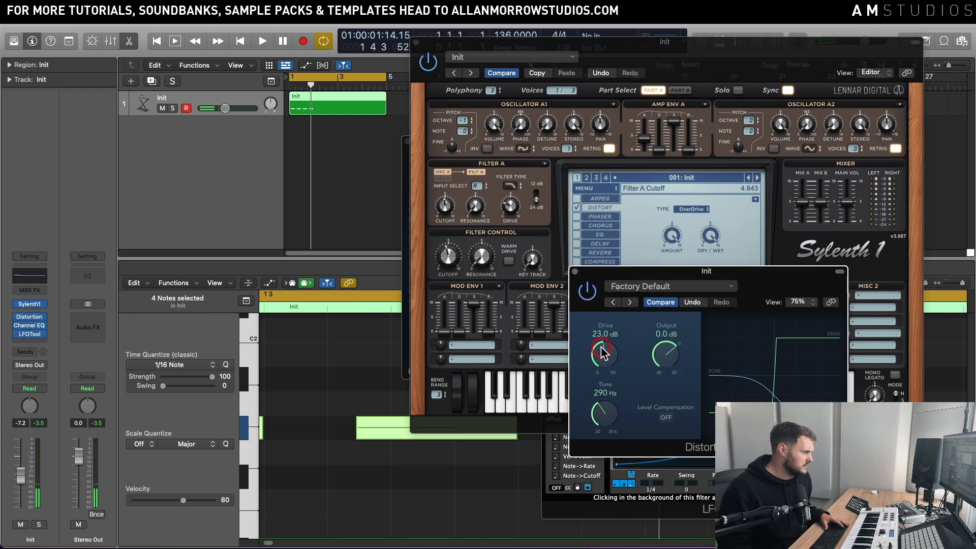
{"action": "key", "text": "space"}
{"action": "left_click_drag", "start_coordinate": [606, 415], "coordinate": [606, 410]}
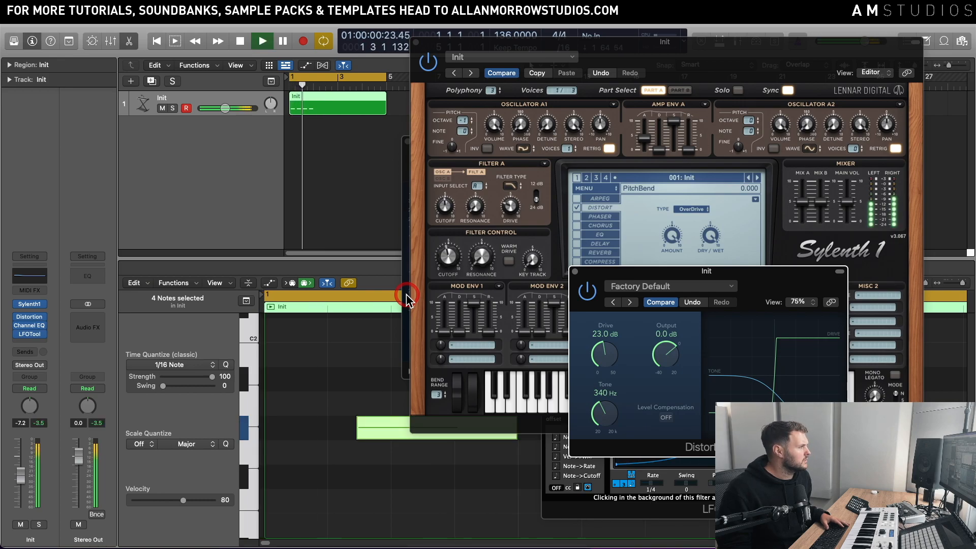
{"action": "key", "text": "space"}
{"action": "left_click", "coordinate": [576, 271]}
Step: Adjust the Attack of Sylenth1's Amp Env A to 4.405 while the loop plays
{"action": "left_click", "coordinate": [645, 144]}
{"action": "key", "text": "space"}
{"action": "mouse_move", "coordinate": [645, 147]}
{"action": "left_mouse_down"}
{"action": "mouse_move", "coordinate": [642, 166]}
{"action": "mouse_move", "coordinate": [659, 127]}
{"action": "mouse_move", "coordinate": [645, 156]}
{"action": "mouse_move", "coordinate": [654, 134]}
{"action": "left_mouse_up"}
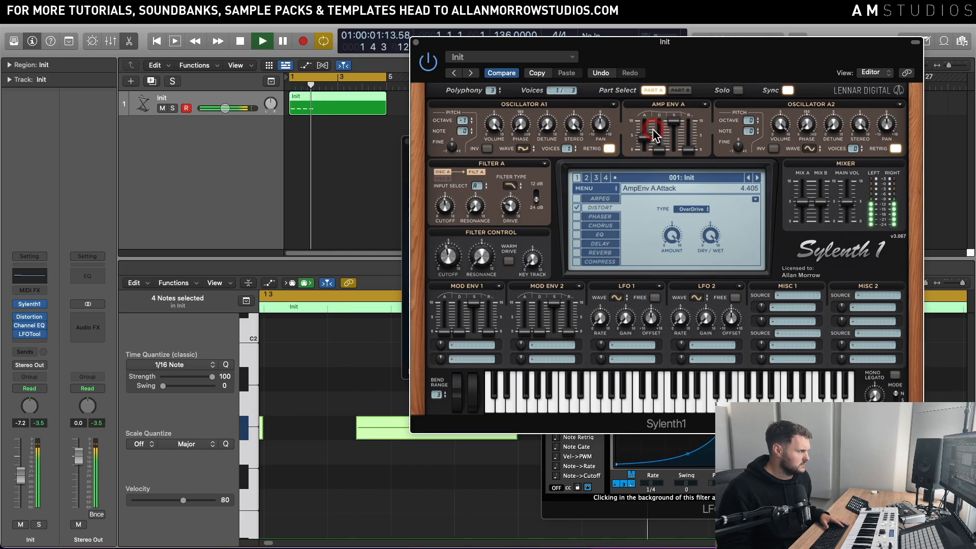
{"action": "key", "text": "space"}
{"action": "left_click", "coordinate": [368, 448]}
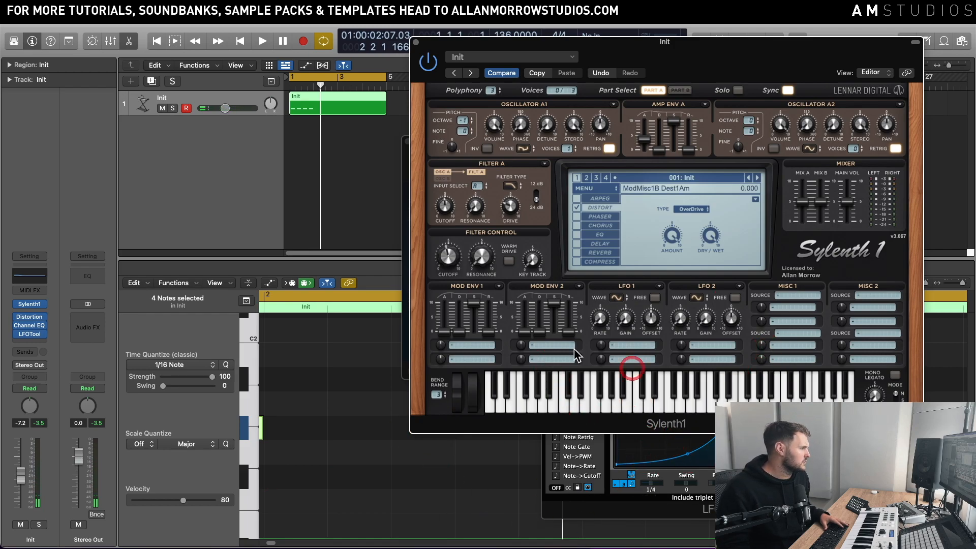
Step: Lower Sylenth1's Filter Control Cutoff to 4.077 while auditioning the loop
{"action": "key", "text": "space"}
{"action": "left_click", "coordinate": [616, 222]}
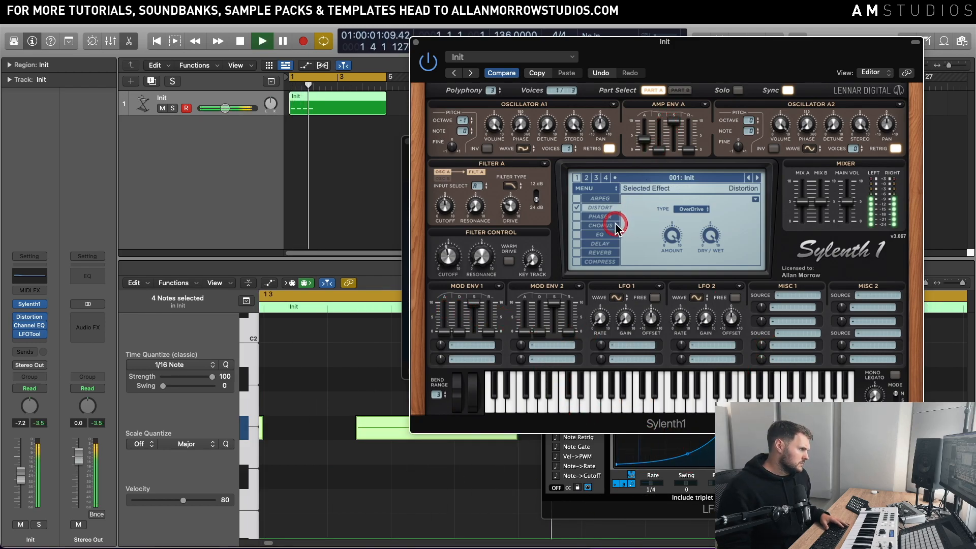
{"action": "key", "text": "space"}
{"action": "key", "text": "space"}
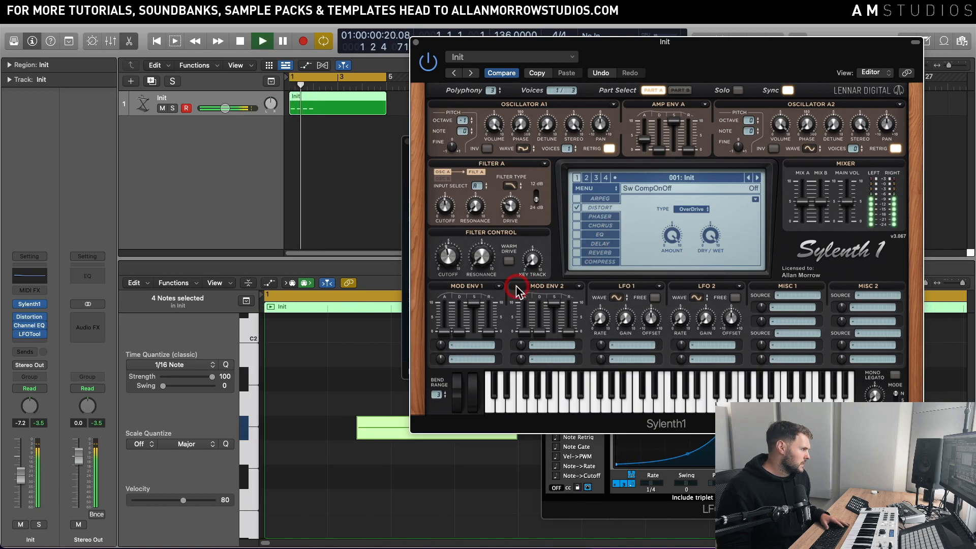
{"action": "key", "text": "space"}
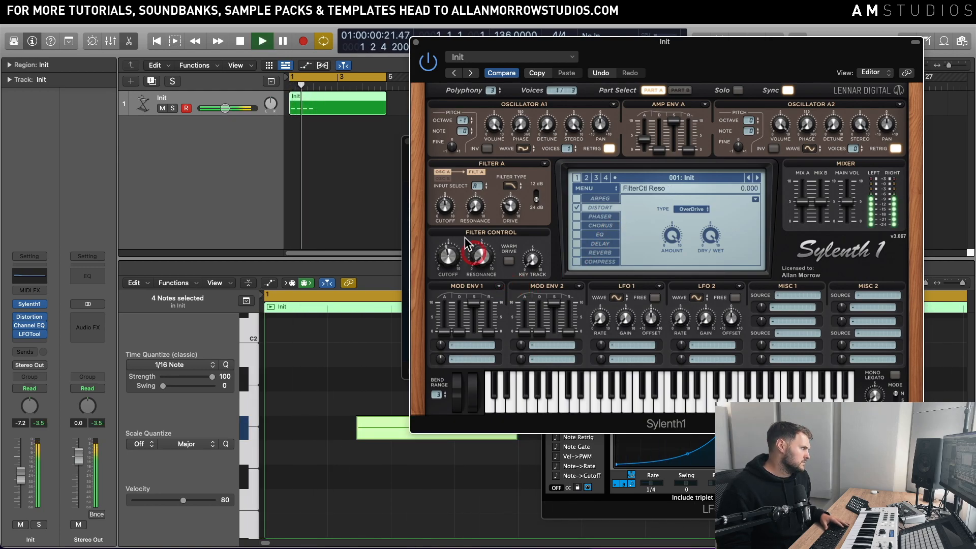
{"action": "left_click_drag", "start_coordinate": [450, 225], "coordinate": [446, 245]}
{"action": "key", "text": "space"}
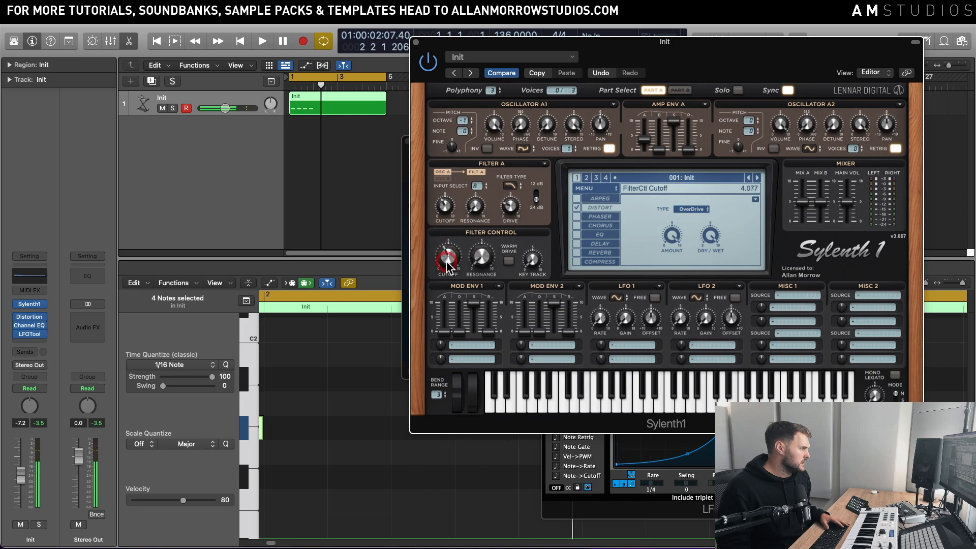
{"action": "key", "text": "space"}
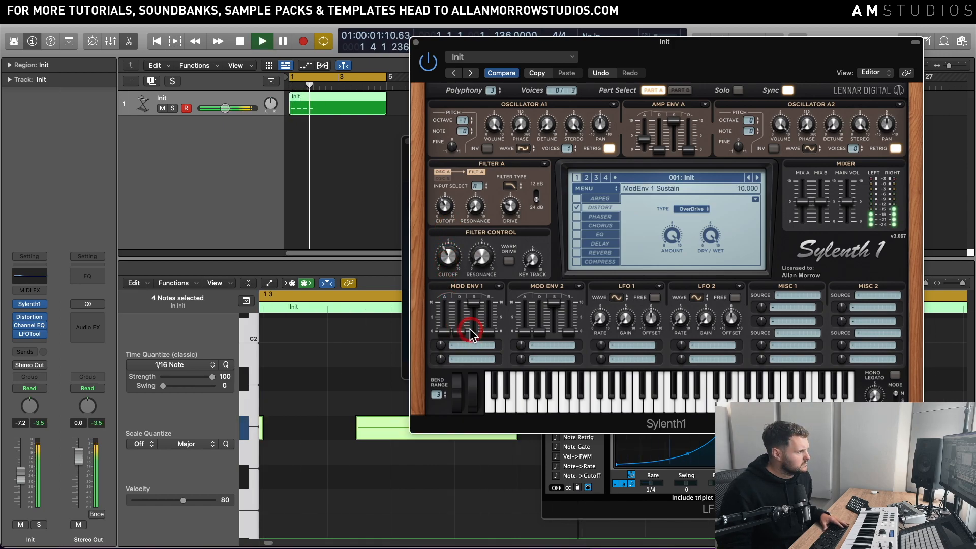
Step: Try Oscillator A1 at octave -2 and restore it to -1 while auditioning the loop
{"action": "key", "text": "space"}
{"action": "key", "text": "space"}
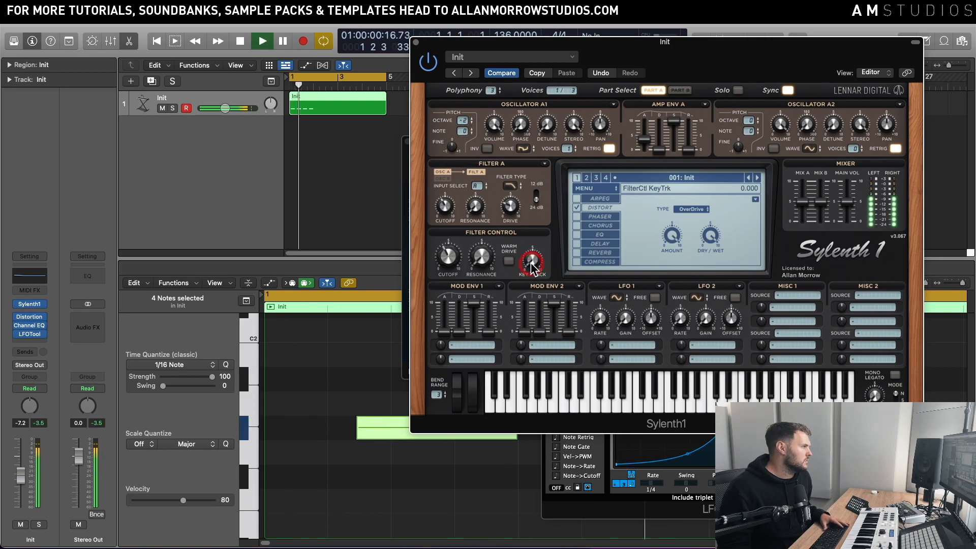
{"action": "left_click", "coordinate": [463, 123]}
{"action": "left_click", "coordinate": [608, 203]}
{"action": "key", "text": "space"}
{"action": "key", "text": "space"}
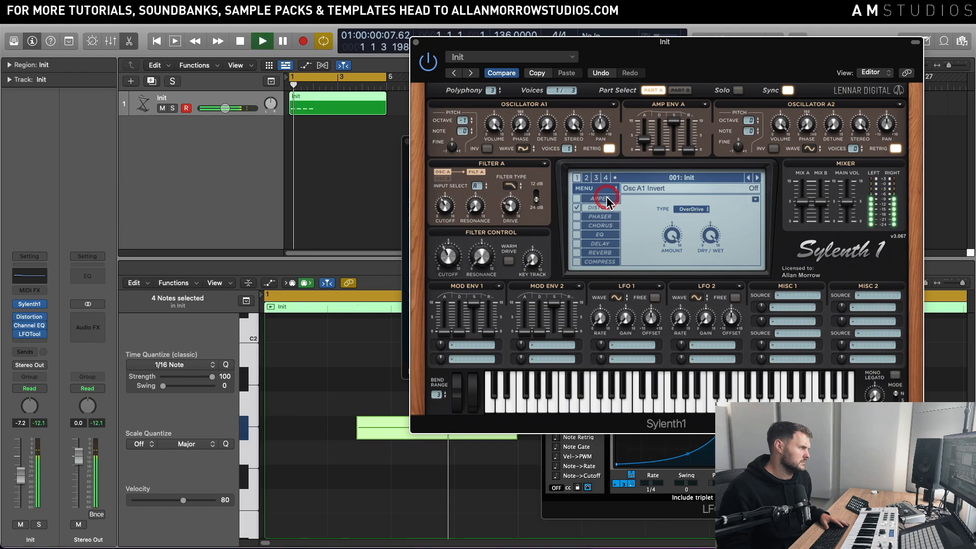
{"action": "key", "text": "space"}
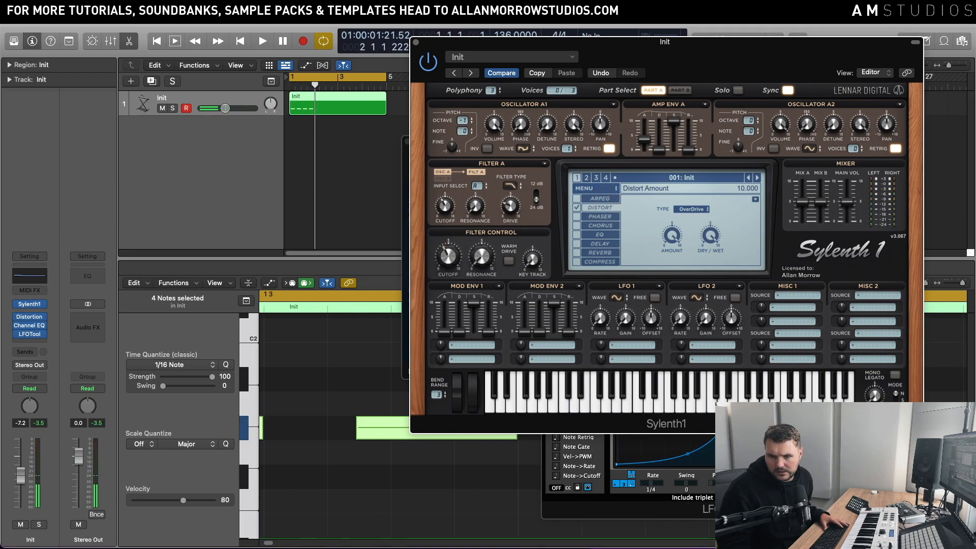
Step: Add the Kick audio on a new track below Init at bar 1, play it with the synth, and select the Kick track
{"action": "key", "text": "v"}
{"action": "left_click_drag", "start_coordinate": [974, 249], "coordinate": [288, 138]}
{"action": "key", "text": "space"}
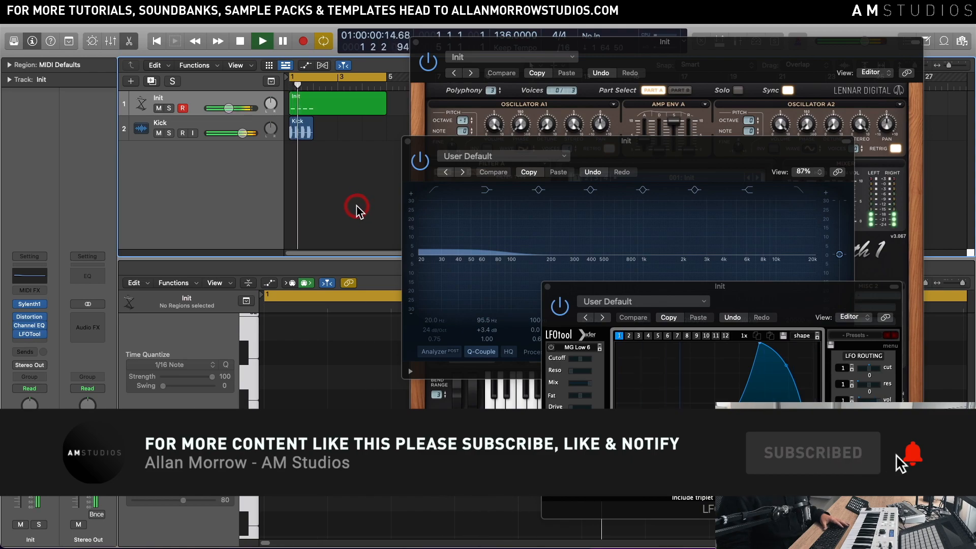
{"action": "left_click", "coordinate": [182, 125]}
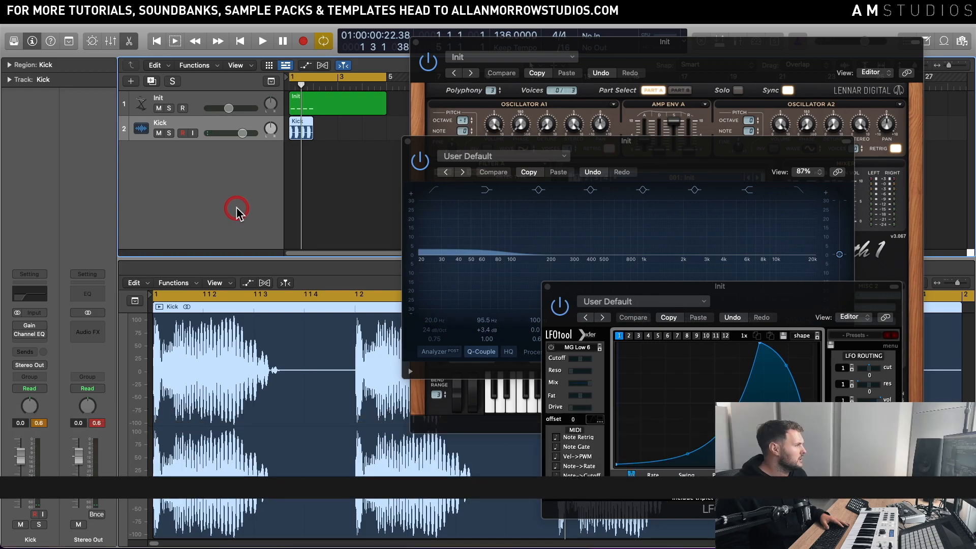
Step: Close the Sylenth1, Channel EQ and LFOTool windows and the audio editor, and play the Kick and Init tracks together
{"action": "left_click", "coordinate": [415, 44]}
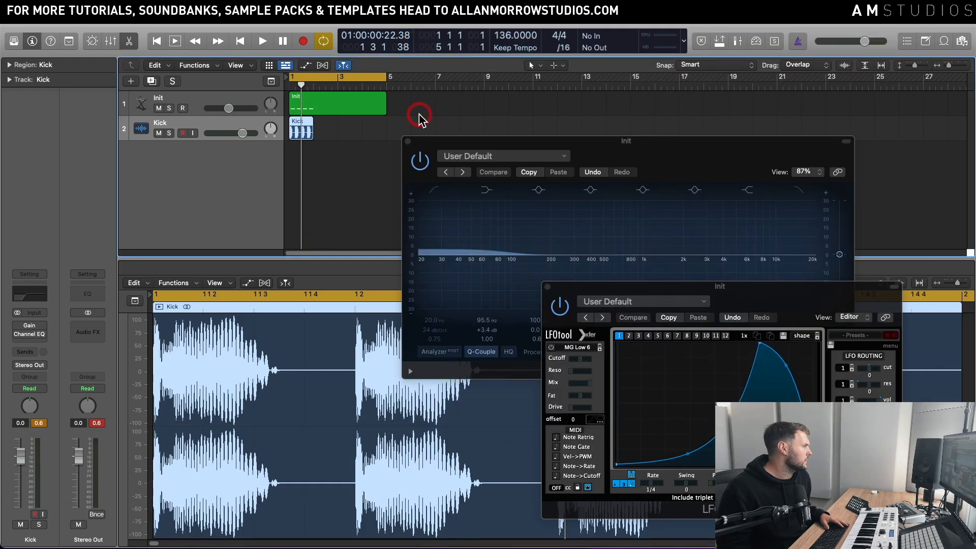
{"action": "left_click", "coordinate": [407, 142]}
{"action": "left_click", "coordinate": [546, 288]}
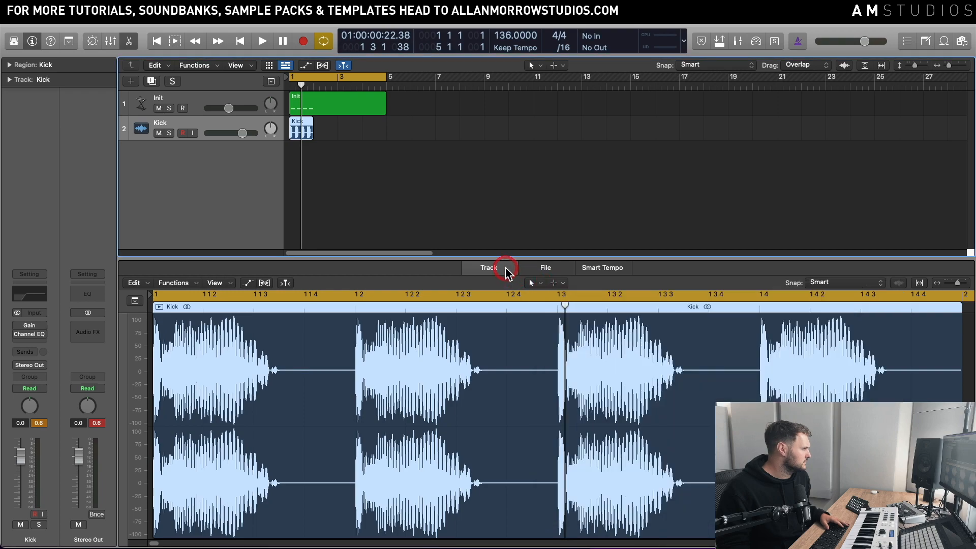
{"action": "key", "text": "e"}
{"action": "key", "text": "space"}
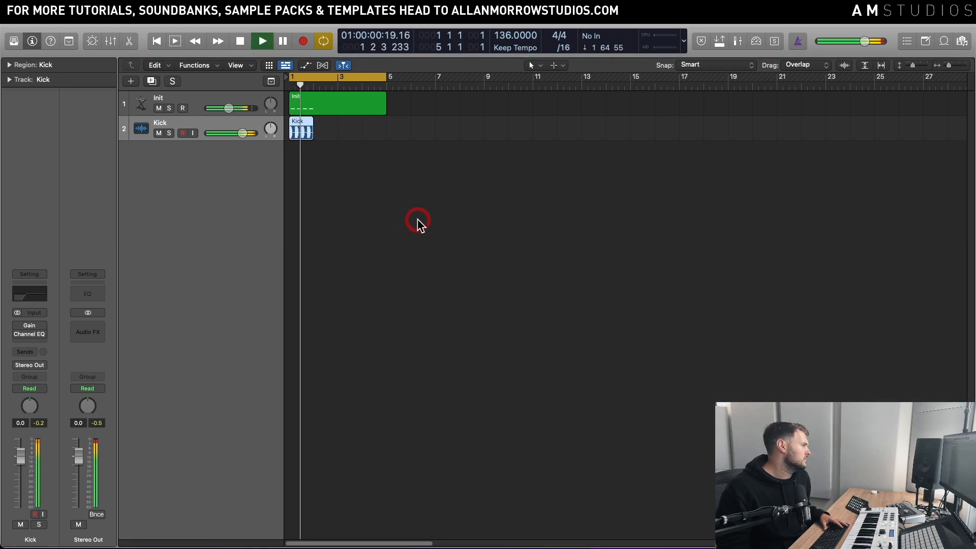
Step: Shorten the Init region to one bar, loop both the Init and Kick regions, and play them together
{"action": "left_click_drag", "start_coordinate": [387, 113], "coordinate": [312, 114]}
{"action": "key", "text": "l"}
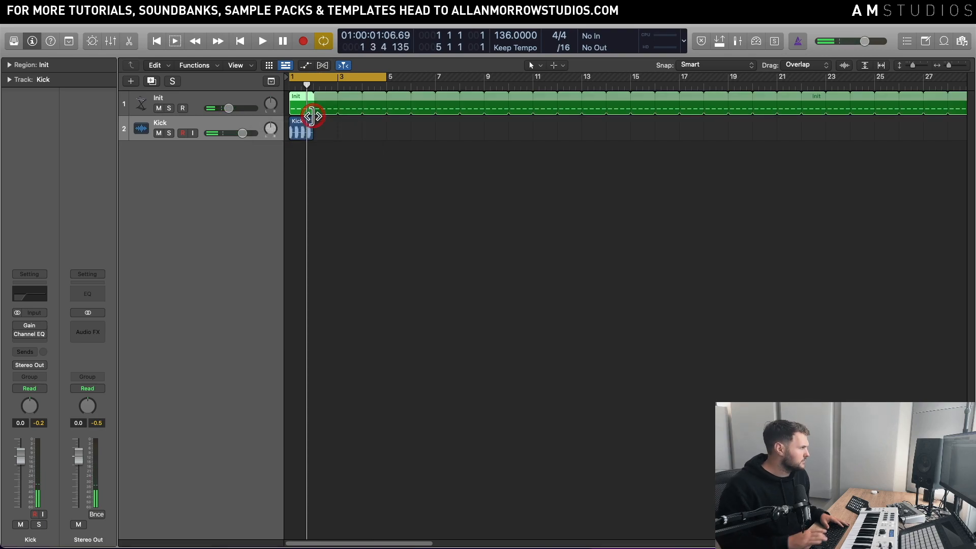
{"action": "left_click", "coordinate": [310, 130]}
{"action": "key", "text": "l"}
{"action": "key", "text": "space"}
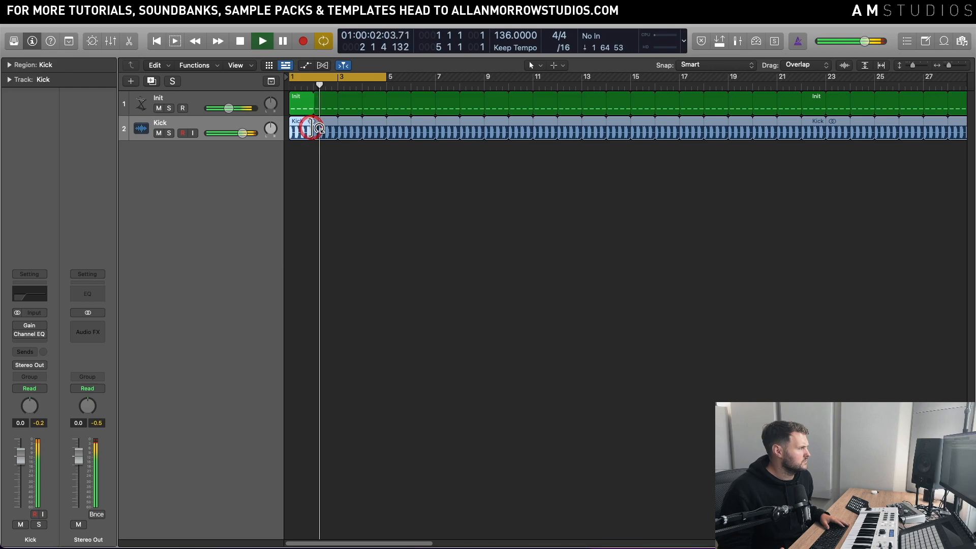
{"action": "key", "text": "space"}
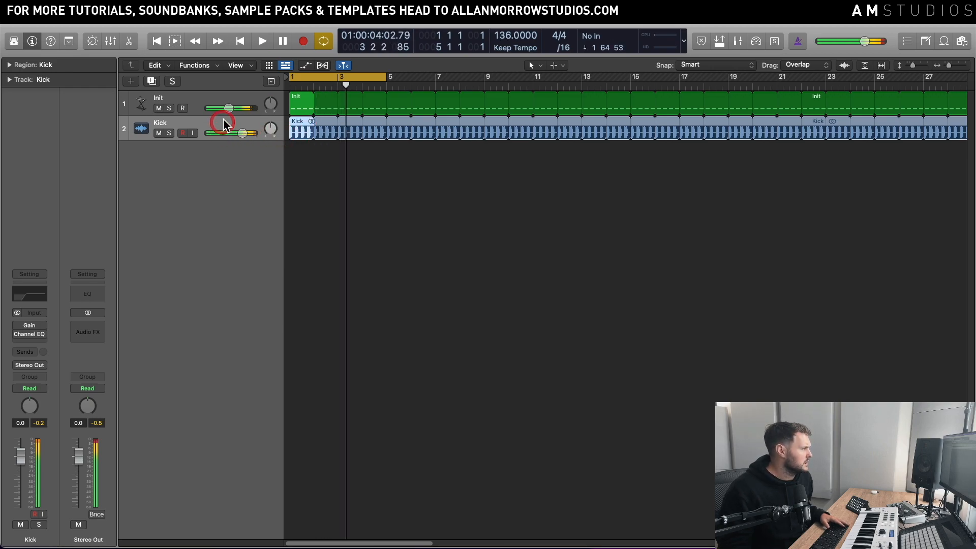
Step: Reopen Sylenth1 on the Init track and raise the track's volume to -4.4 dB while auditioning the loop
{"action": "left_click", "coordinate": [231, 96]}
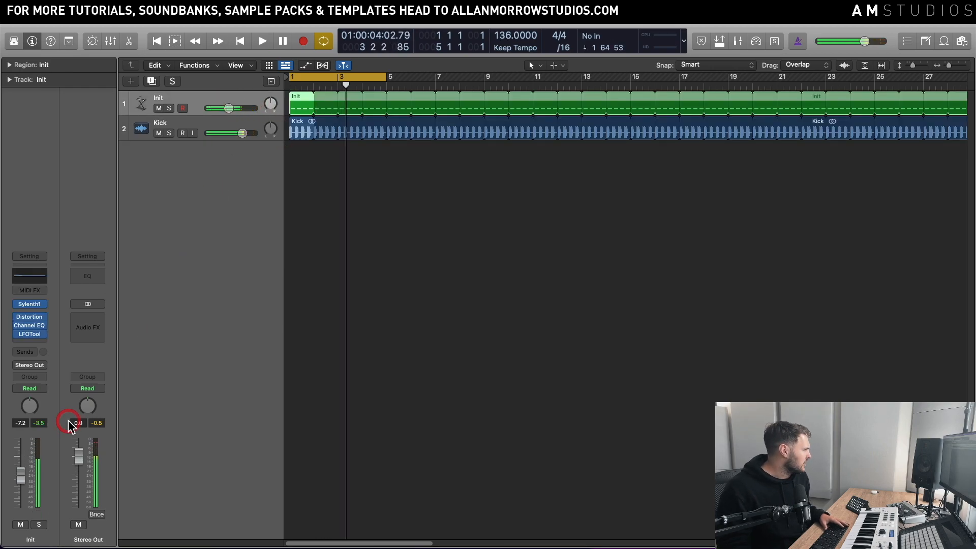
{"action": "left_click", "coordinate": [29, 304]}
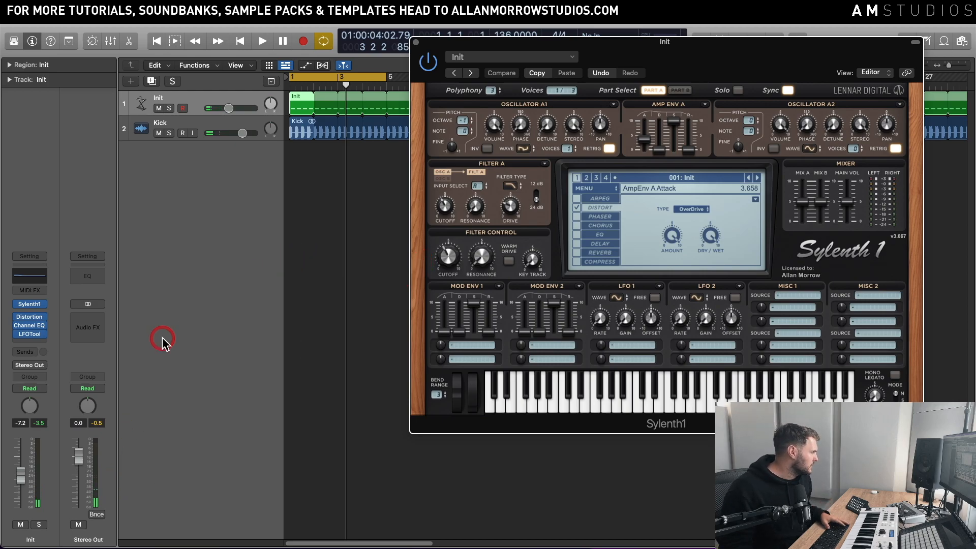
{"action": "left_click_drag", "start_coordinate": [22, 471], "coordinate": [21, 470]}
{"action": "key", "text": "space"}
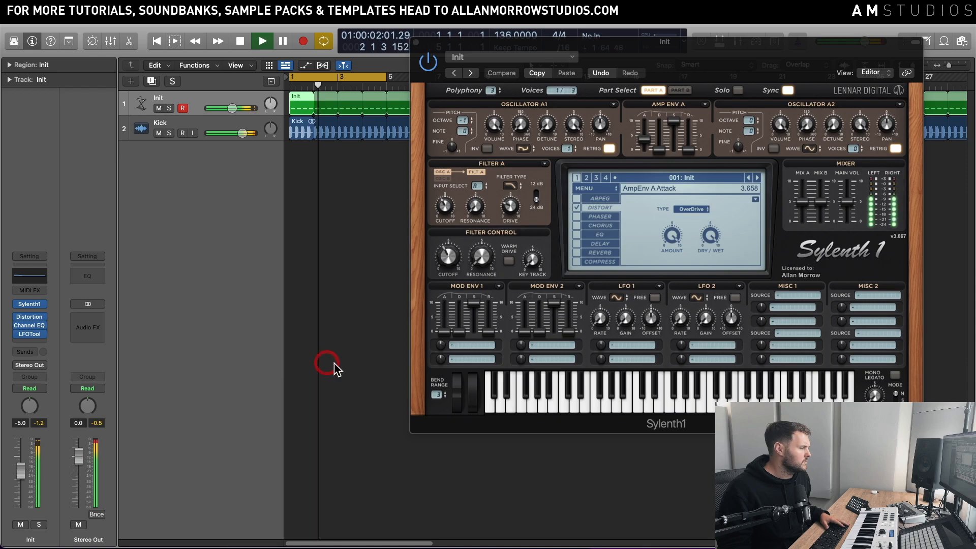
{"action": "left_click_drag", "start_coordinate": [36, 470], "coordinate": [36, 468]}
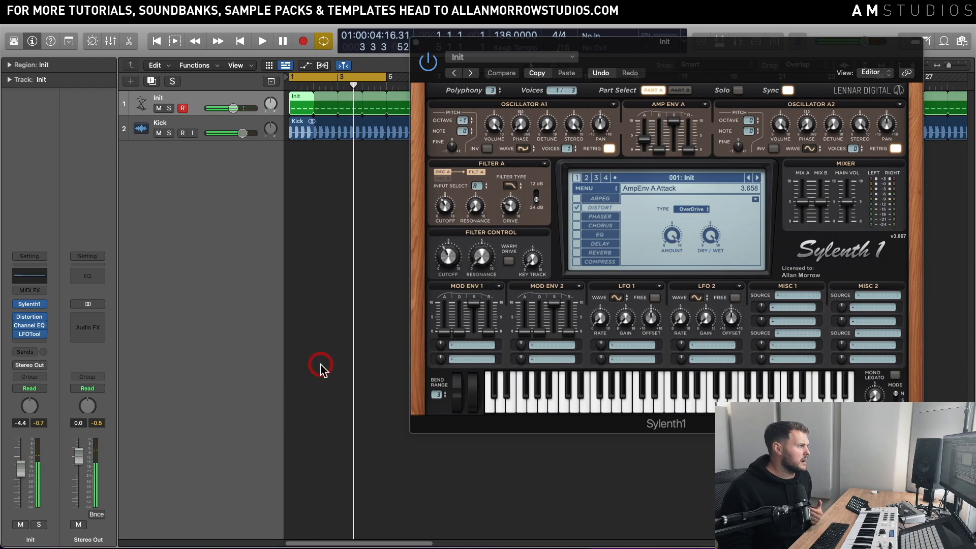
Step: Try the Sine and Saw waveforms on Oscillator A1 and restore TriSaw while auditioning the loop
{"action": "left_click", "coordinate": [527, 149]}
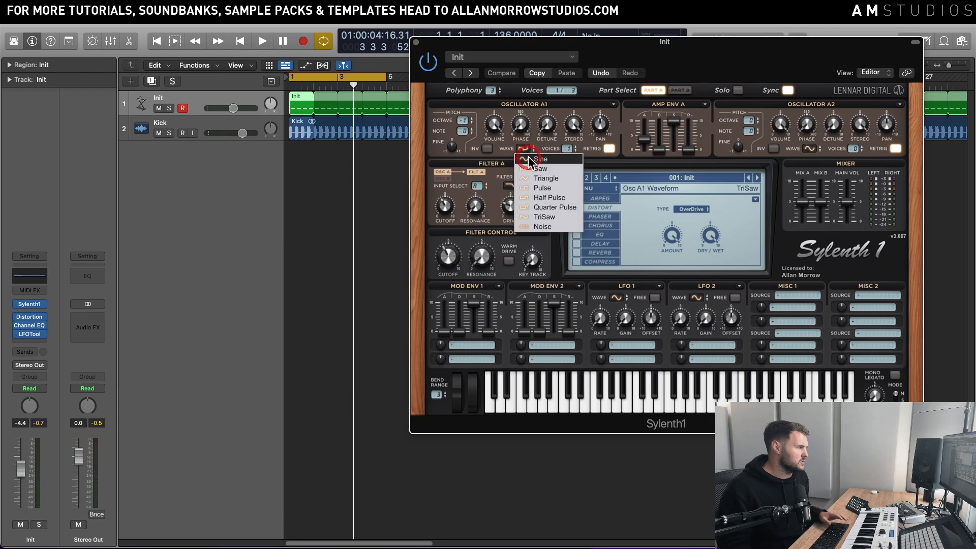
{"action": "left_click", "coordinate": [532, 159]}
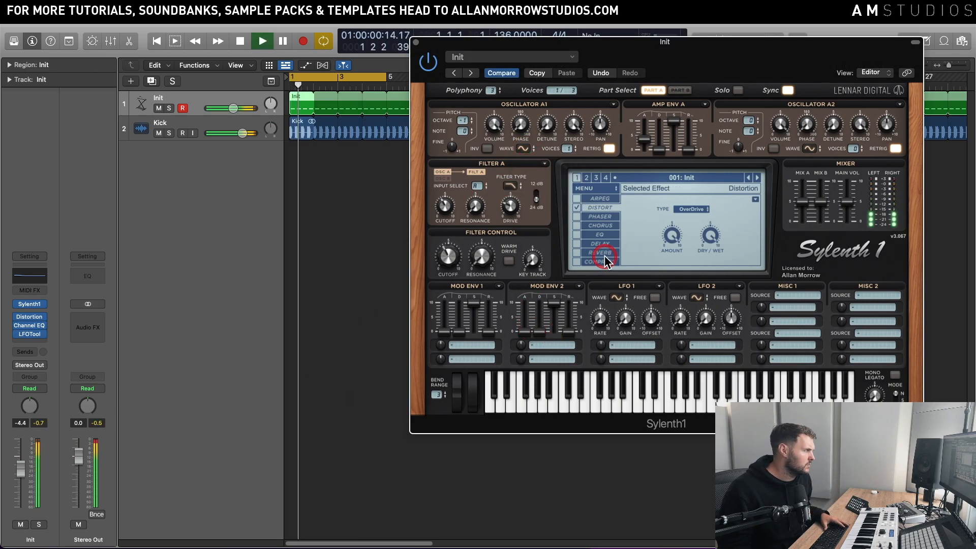
{"action": "left_click", "coordinate": [522, 148]}
{"action": "left_click", "coordinate": [539, 167]}
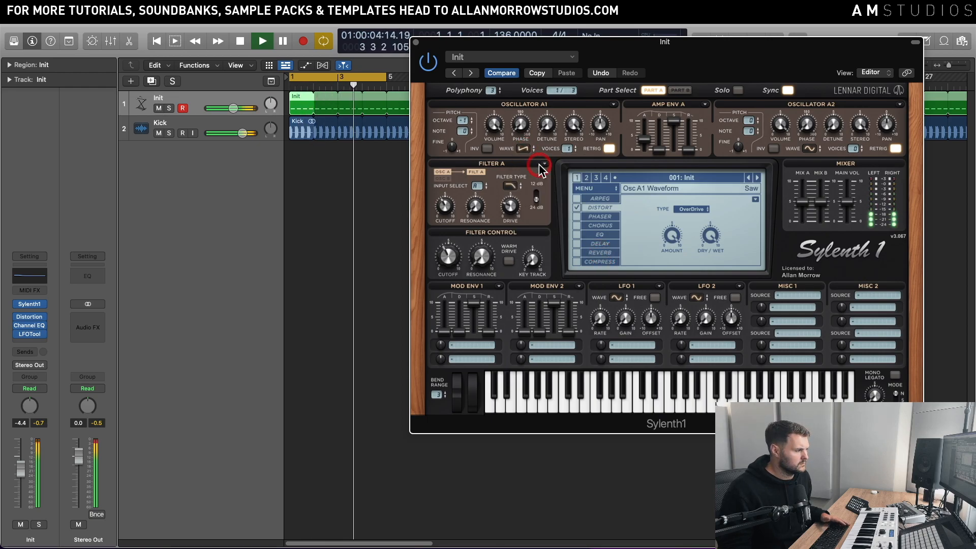
{"action": "key", "text": "space"}
{"action": "left_click", "coordinate": [522, 149]}
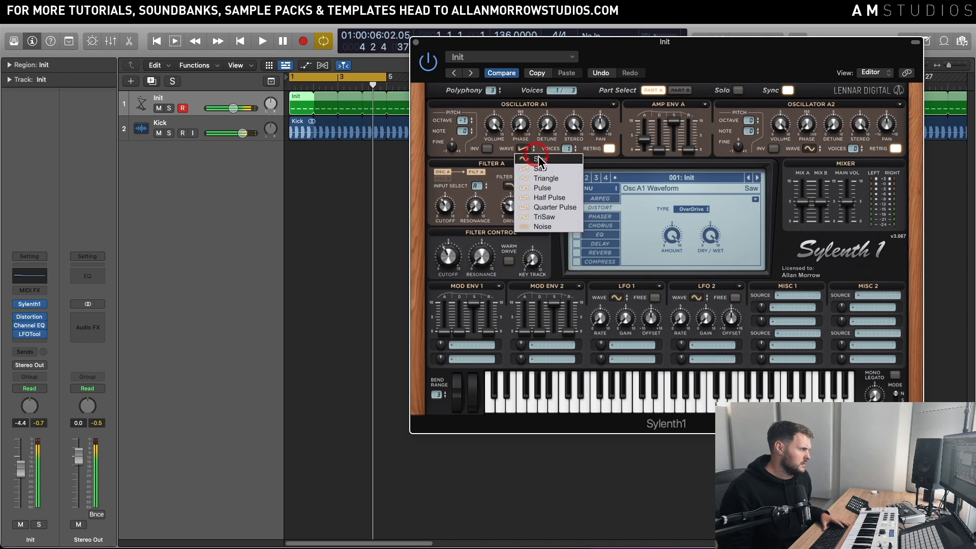
{"action": "left_click", "coordinate": [552, 217]}
{"action": "key", "text": "space"}
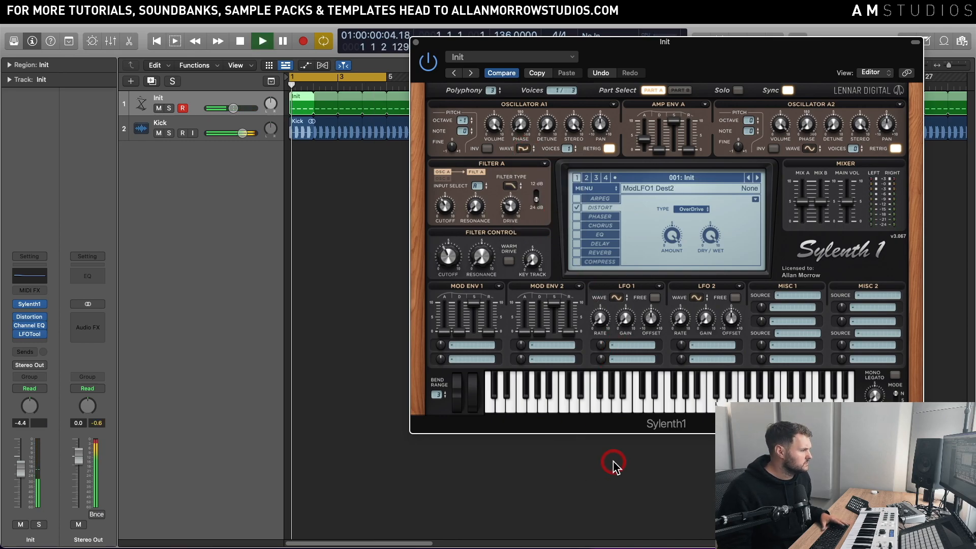
{"action": "key", "text": "space"}
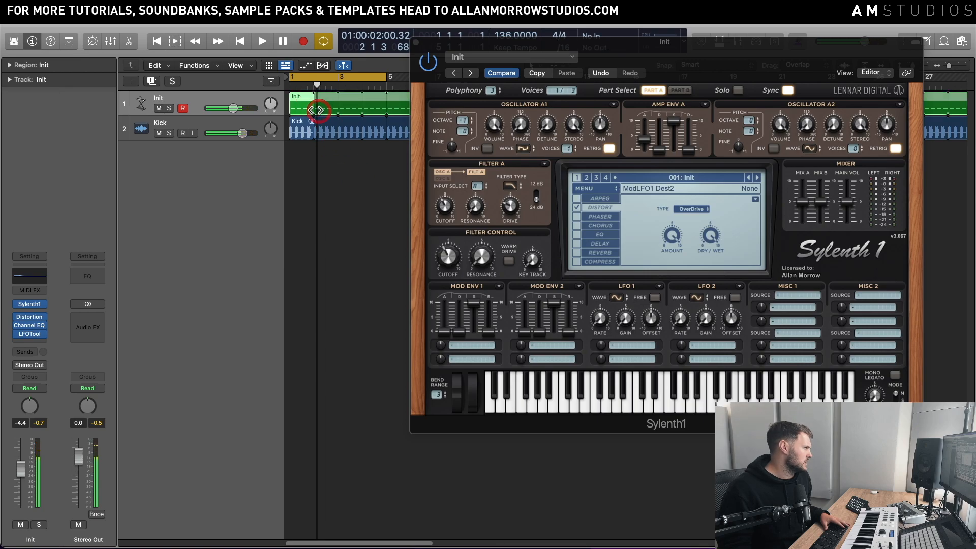
Step: Show the Init region's notes in the Piano Roll without the Sylenth1 window and raise the fourth note to A#1
{"action": "double_click", "coordinate": [317, 110]}
{"action": "left_click", "coordinate": [520, 92]}
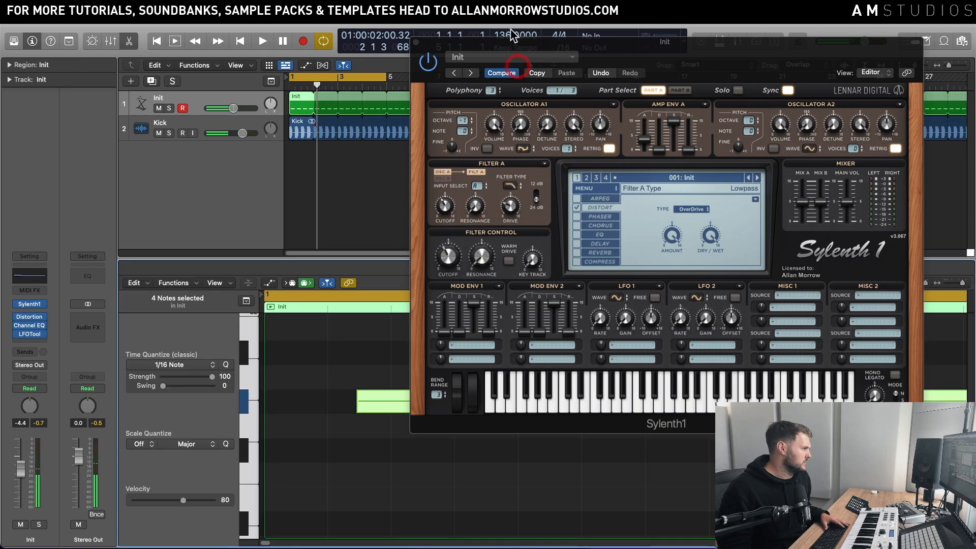
{"action": "left_click", "coordinate": [422, 40]}
{"action": "left_click_drag", "start_coordinate": [957, 282], "coordinate": [956, 282]}
{"action": "left_click", "coordinate": [709, 438]}
{"action": "left_click", "coordinate": [719, 401]}
{"action": "left_click_drag", "start_coordinate": [718, 401], "coordinate": [720, 364]}
Step: Audition the edited note pattern with the kick and close the Piano Roll
{"action": "key", "text": "space"}
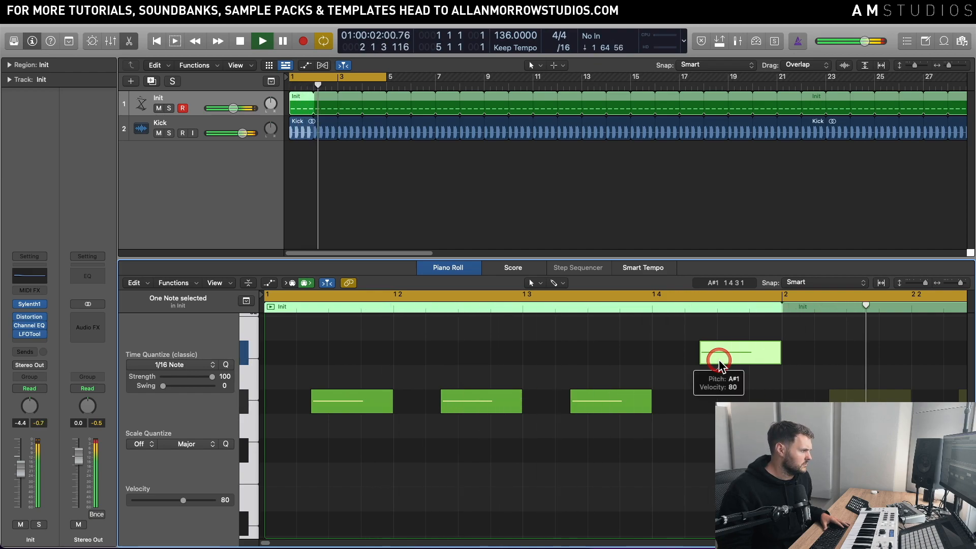
{"action": "key", "text": "space"}
{"action": "key", "text": "space"}
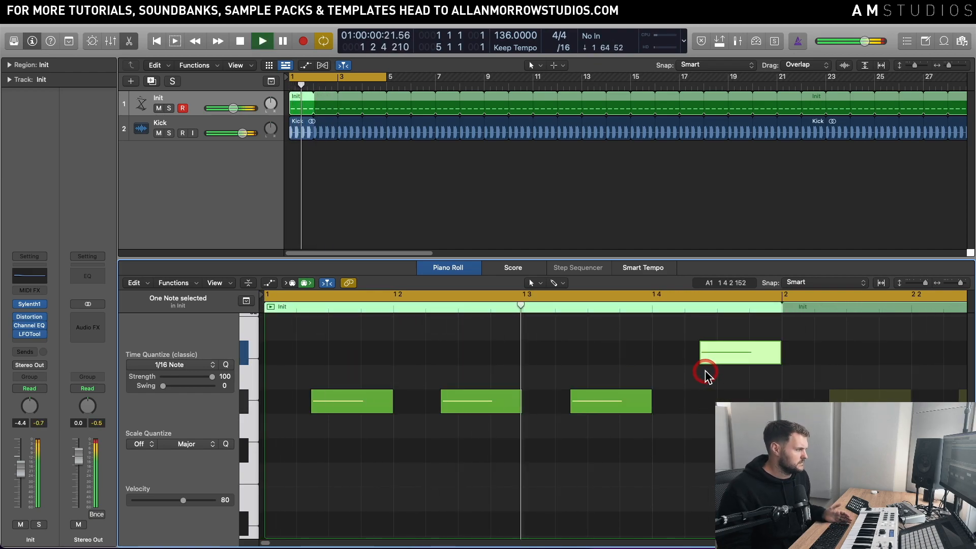
{"action": "key", "text": "space"}
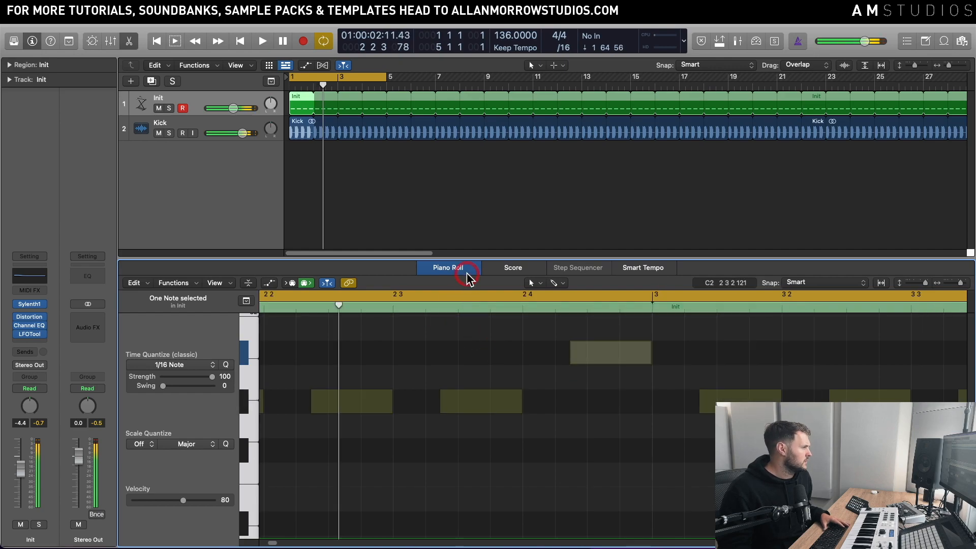
{"action": "left_click", "coordinate": [462, 269]}
{"action": "key", "text": "space"}
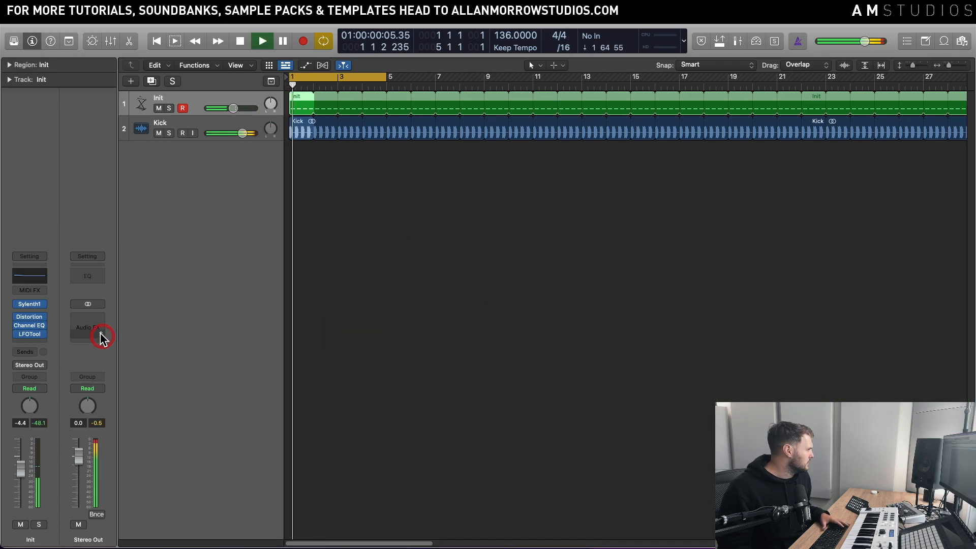
{"action": "key", "text": "space"}
Step: Reopen Sylenth1, route Mod Env 2 to Pitch A and B with amount 1.080, and raise its Attack
{"action": "left_click", "coordinate": [29, 303]}
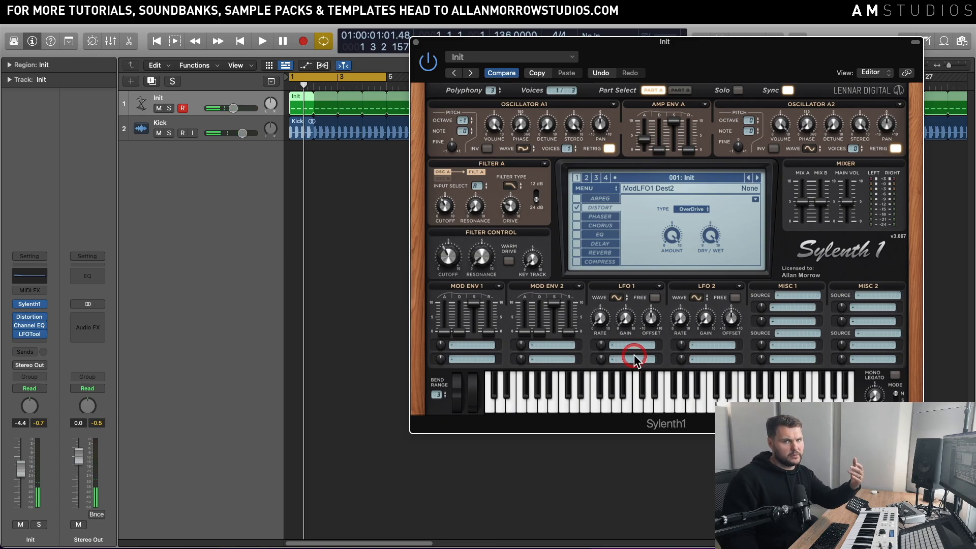
{"action": "left_click_drag", "start_coordinate": [703, 50], "coordinate": [694, 99]}
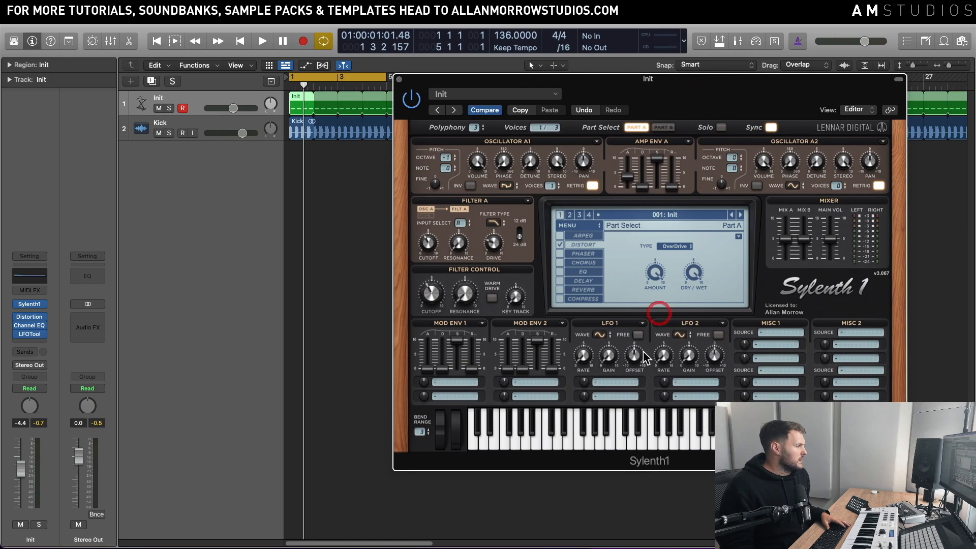
{"action": "left_click", "coordinate": [531, 382]}
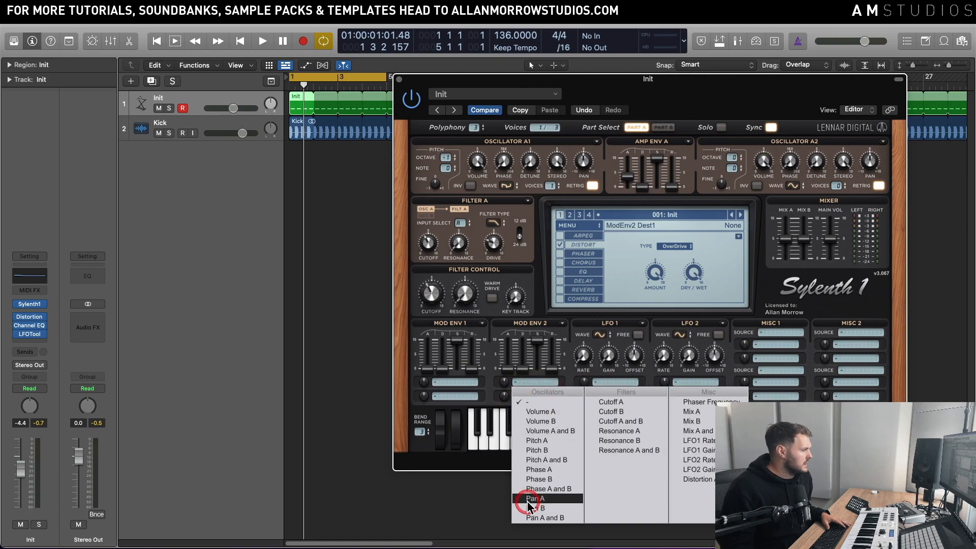
{"action": "left_click", "coordinate": [548, 460]}
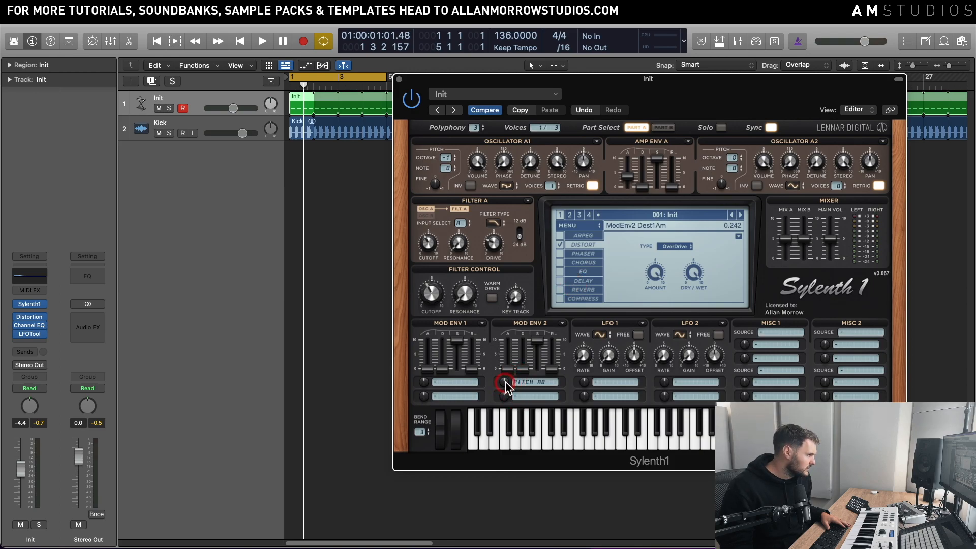
{"action": "key", "text": "space"}
{"action": "left_click_drag", "start_coordinate": [510, 370], "coordinate": [518, 333]}
{"action": "left_click", "coordinate": [527, 386]}
{"action": "left_click_drag", "start_coordinate": [504, 382], "coordinate": [504, 388]}
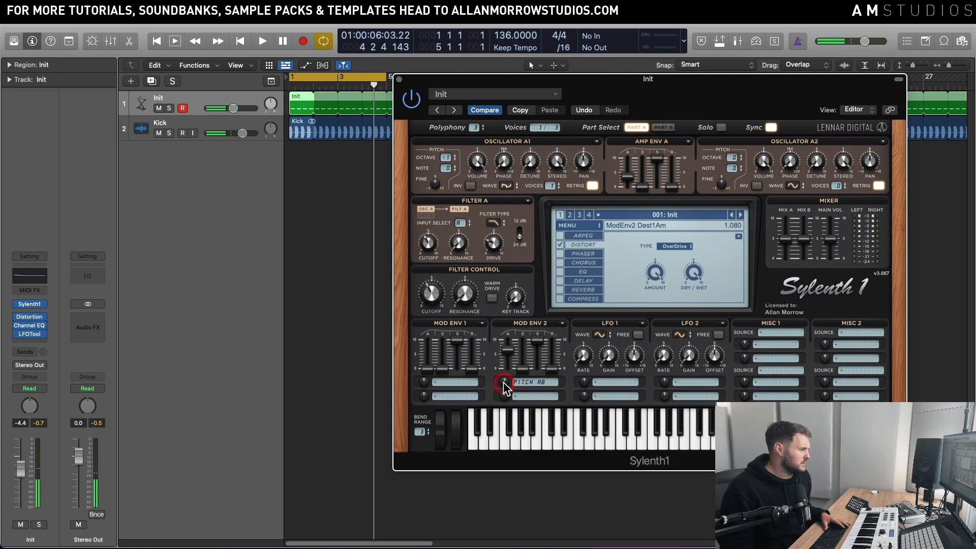
Step: Compare the loop with Mod Env 2's first destination cleared and set back to Pitch A and B
{"action": "left_click", "coordinate": [523, 384]}
{"action": "left_click", "coordinate": [552, 401]}
{"action": "key", "text": "space"}
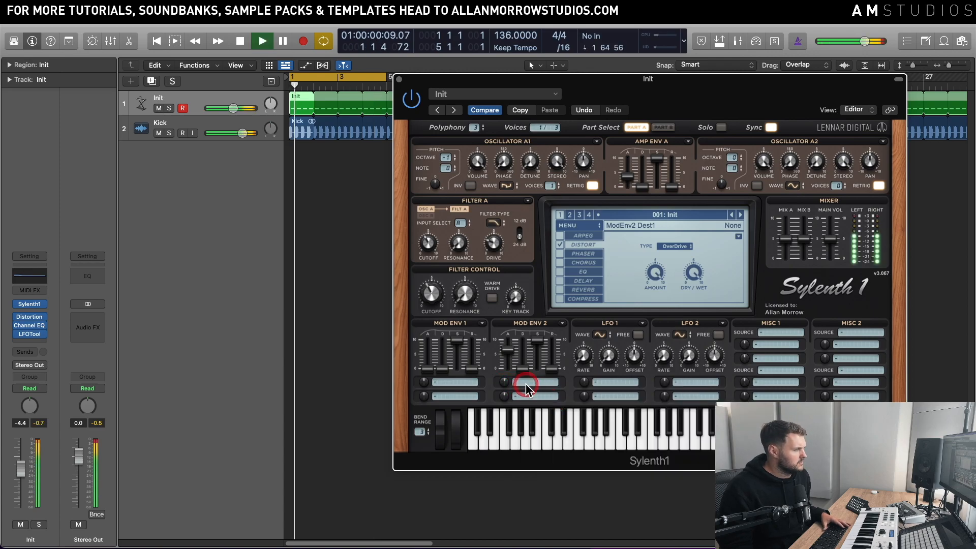
{"action": "left_click", "coordinate": [527, 385]}
{"action": "left_click", "coordinate": [563, 459]}
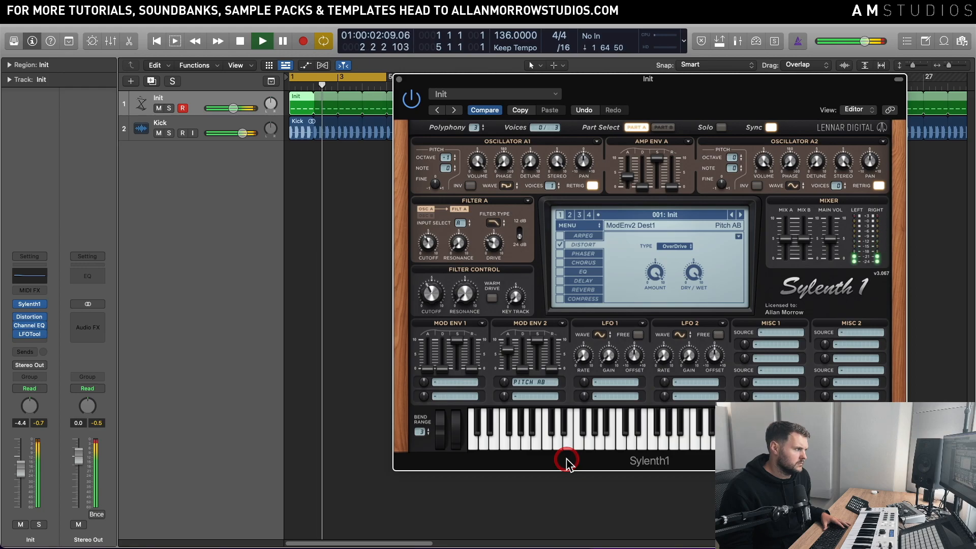
Step: Lower Mod Env 2's Attack and raise its Release to 4.676 while auditioning the loop
{"action": "left_click", "coordinate": [501, 395]}
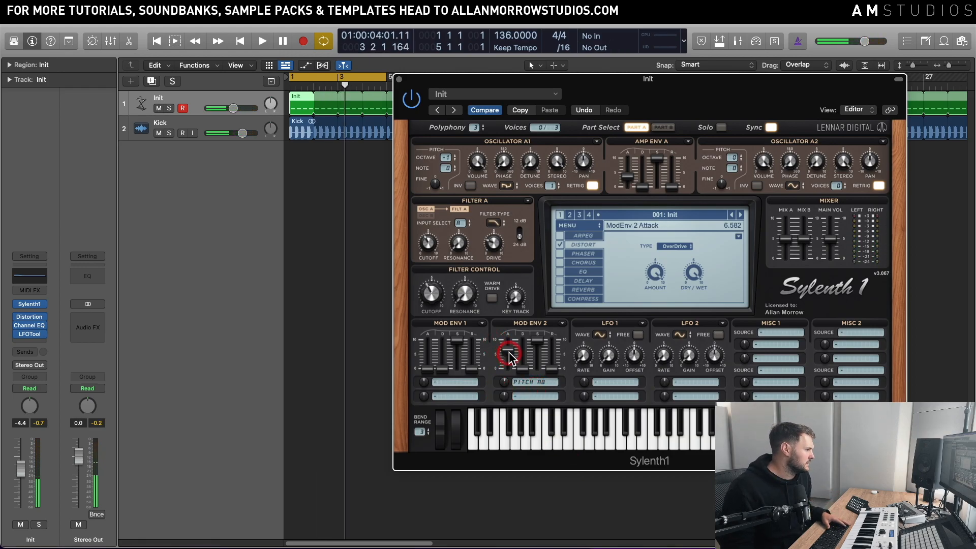
{"action": "left_click", "coordinate": [516, 384]}
{"action": "left_click_drag", "start_coordinate": [511, 348], "coordinate": [516, 333]}
{"action": "mouse_move", "coordinate": [504, 382]}
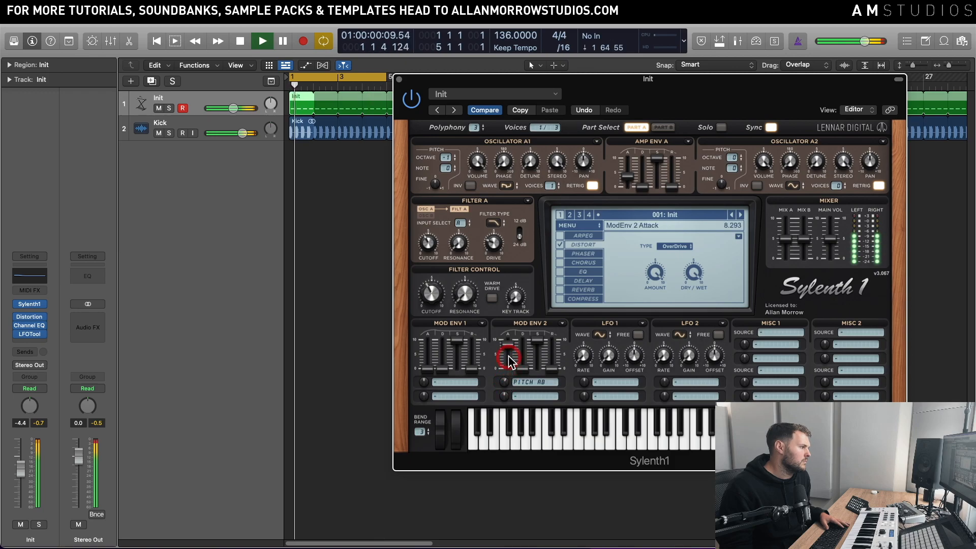
{"action": "key", "text": "space"}
{"action": "left_click_drag", "start_coordinate": [509, 356], "coordinate": [509, 357]}
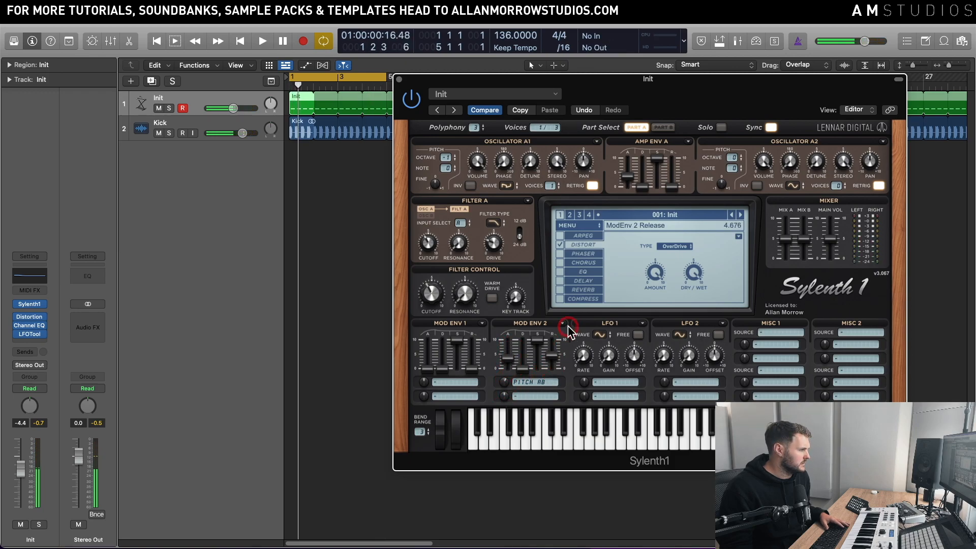
{"action": "key", "text": "space"}
{"action": "left_click", "coordinate": [502, 360]}
{"action": "left_click_drag", "start_coordinate": [501, 355], "coordinate": [550, 357]}
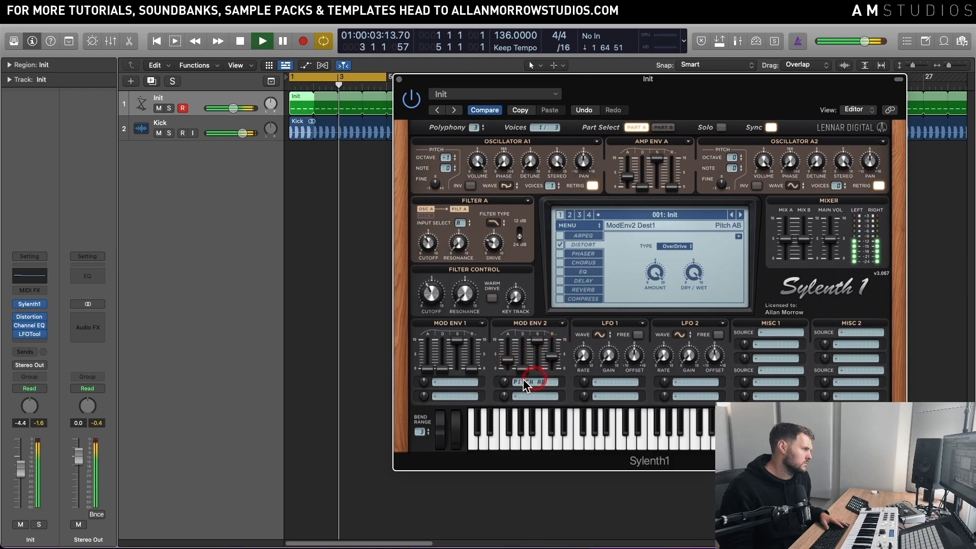
Step: Try Mod Env 2 Pitch A and B amounts of 1.004, 0.966 and 0.008 while auditioning the loop
{"action": "left_click_drag", "start_coordinate": [504, 382], "coordinate": [506, 392]}
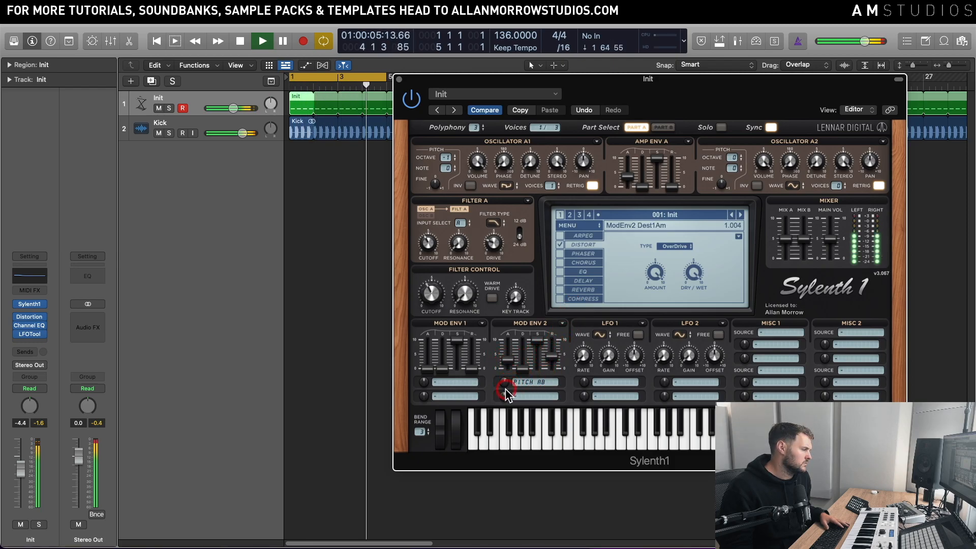
{"action": "left_click", "coordinate": [532, 384]}
{"action": "key", "text": "space"}
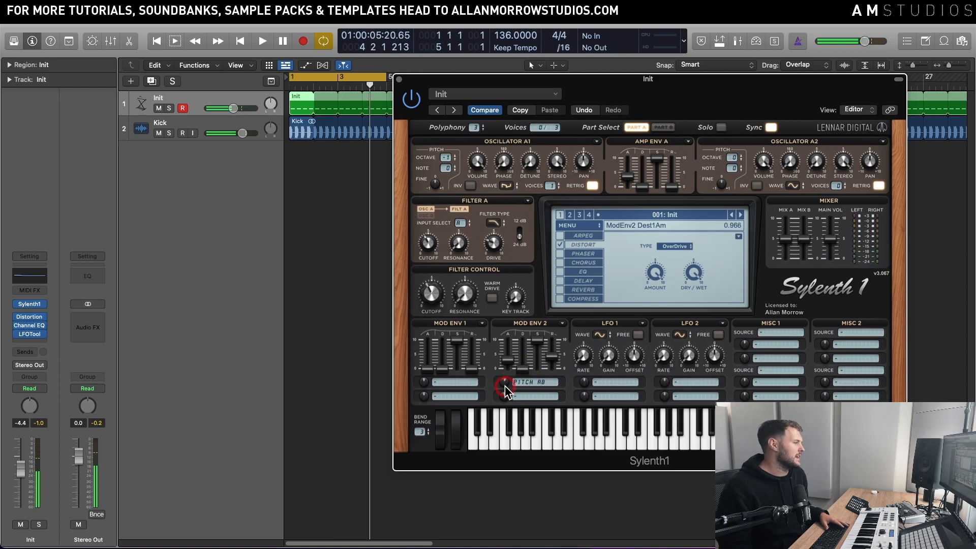
{"action": "key", "text": "space"}
{"action": "left_click_drag", "start_coordinate": [505, 397], "coordinate": [506, 387]}
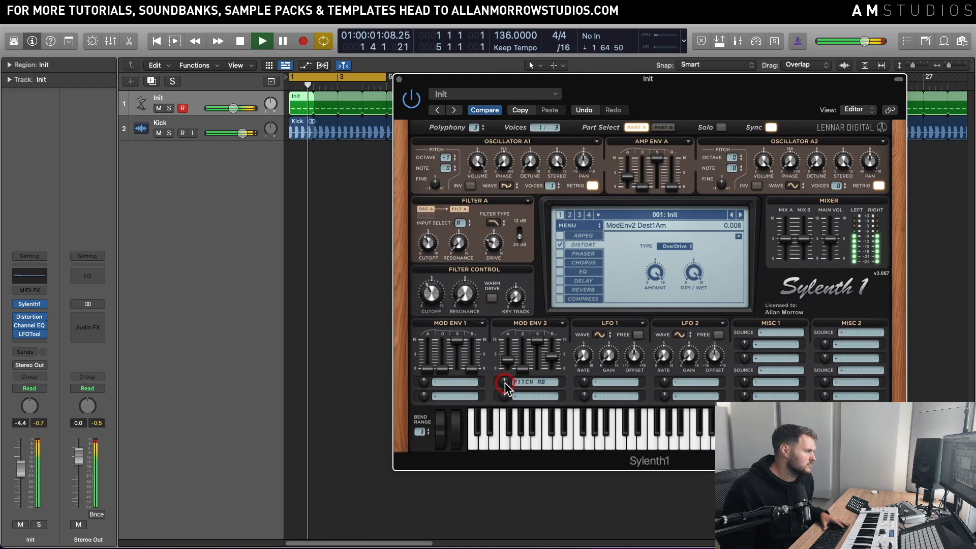
{"action": "left_click", "coordinate": [532, 382]}
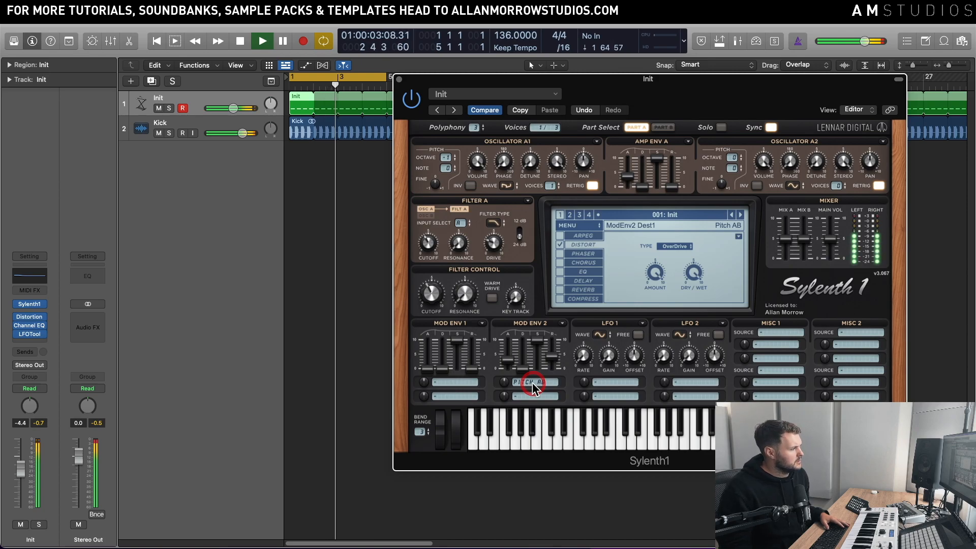
{"action": "key", "text": "space"}
Step: Audition the loop with Mod Env 2's first destination cleared and again with Pitch A and B restored
{"action": "left_click", "coordinate": [524, 382]}
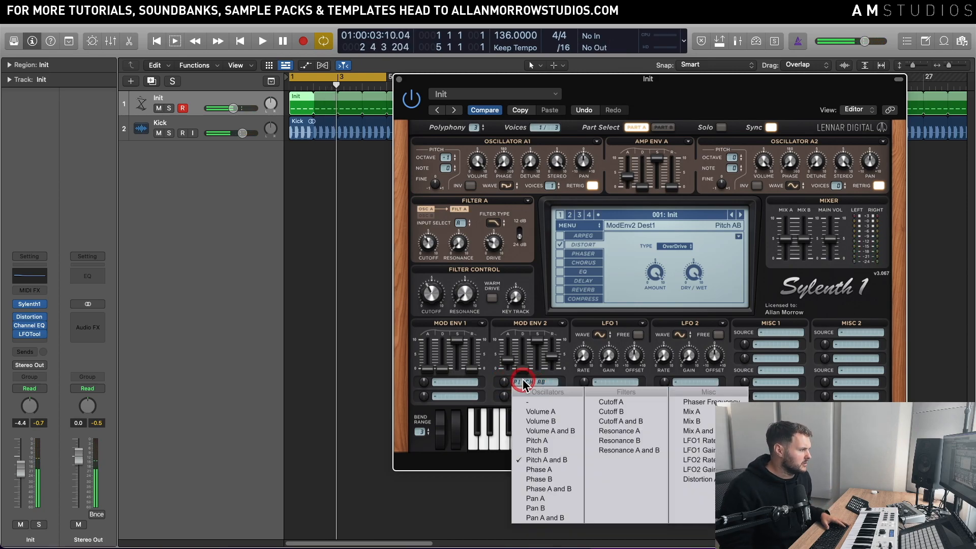
{"action": "left_click", "coordinate": [532, 400]}
{"action": "key", "text": "space"}
{"action": "key", "text": "space"}
{"action": "left_click", "coordinate": [534, 382]}
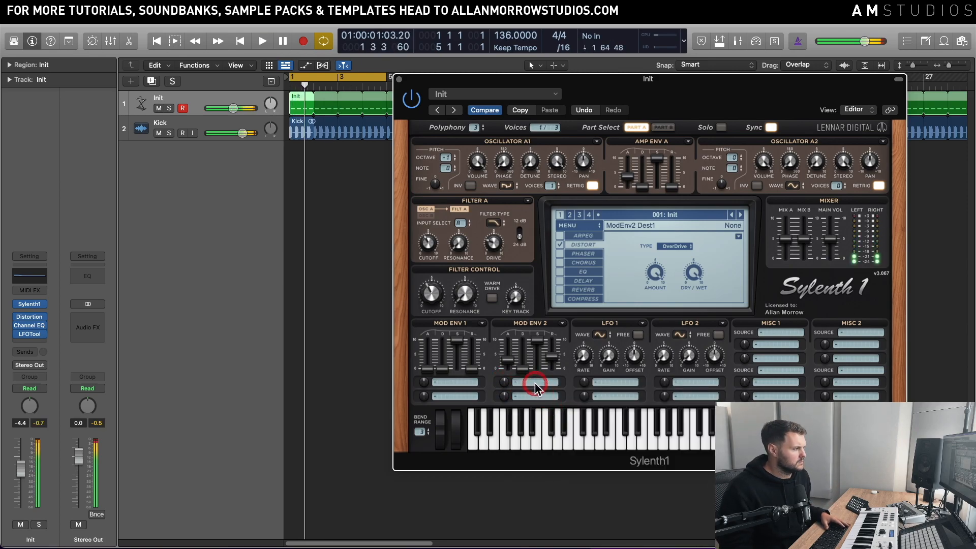
{"action": "left_click", "coordinate": [558, 459]}
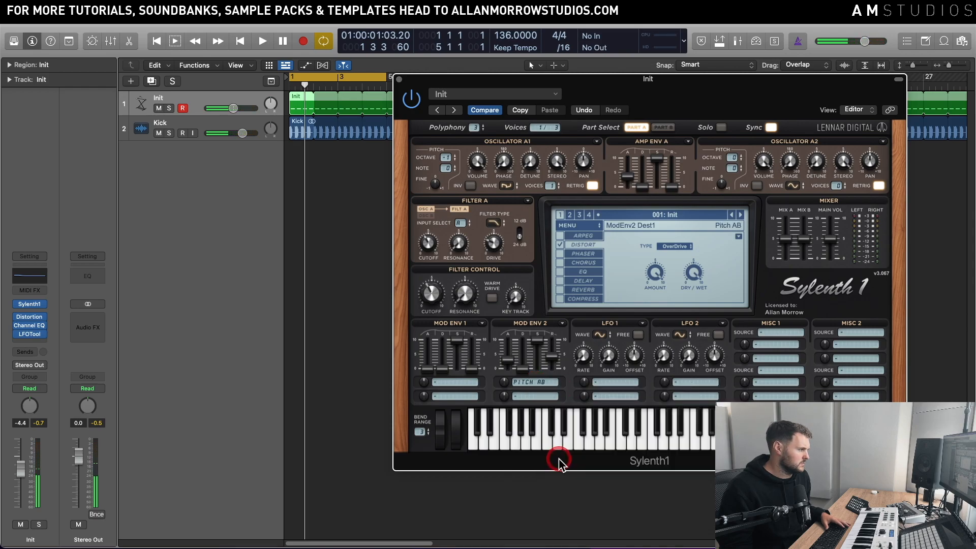
{"action": "key", "text": "space"}
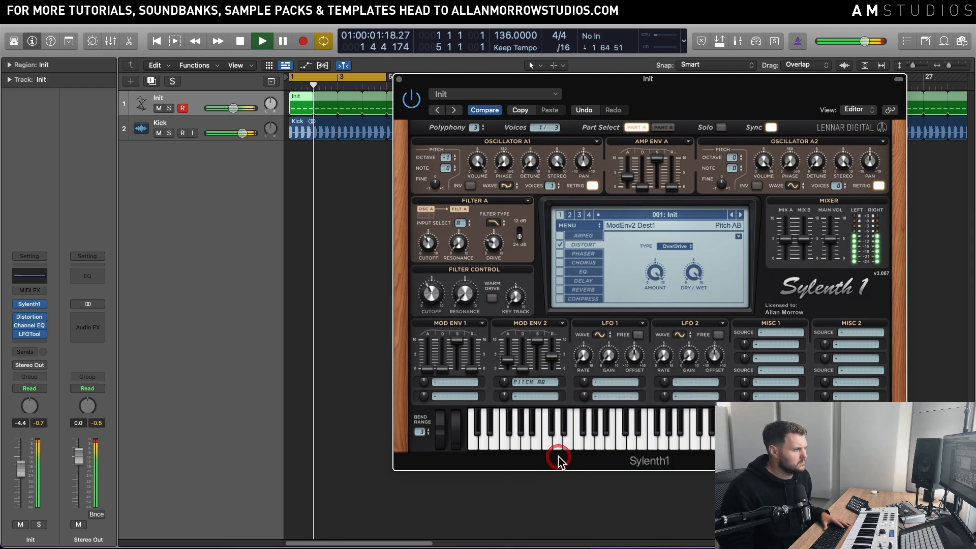
{"action": "key", "text": "space"}
Step: Adjust Mod Env 2's first modulation amount, audition the loop, and clear its Pitch A and B destination
{"action": "left_click_drag", "start_coordinate": [505, 383], "coordinate": [506, 388]}
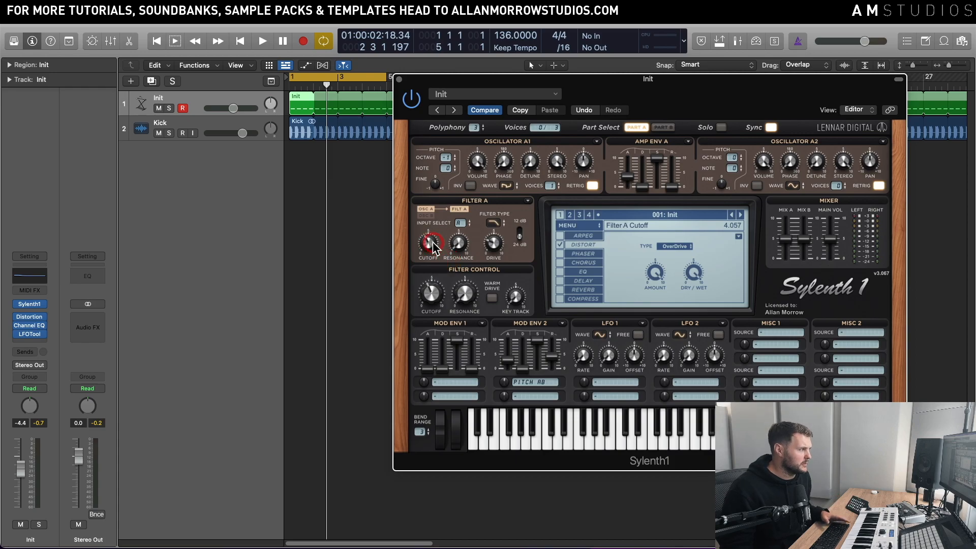
{"action": "key", "text": "space"}
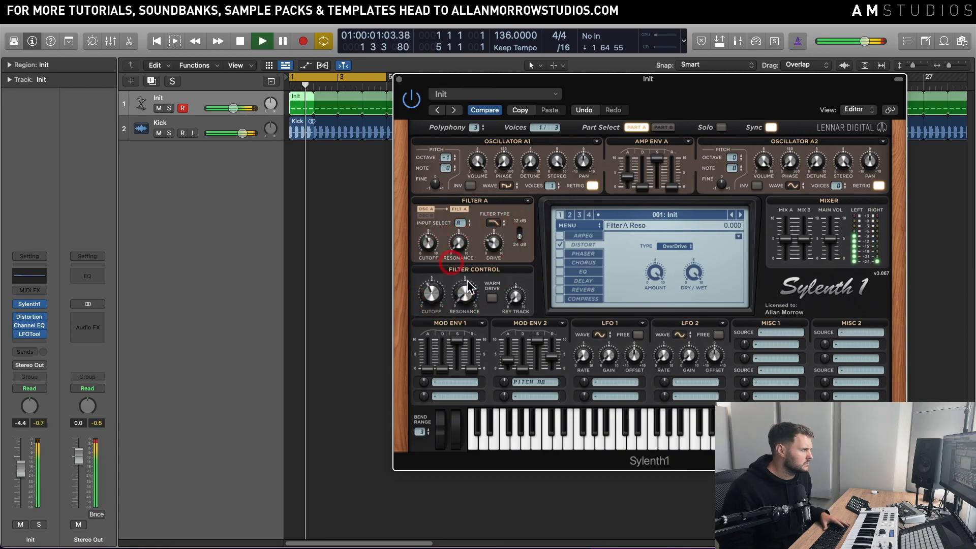
{"action": "key", "text": "space"}
{"action": "left_click", "coordinate": [546, 381]}
{"action": "left_click", "coordinate": [538, 389]}
{"action": "key", "text": "space"}
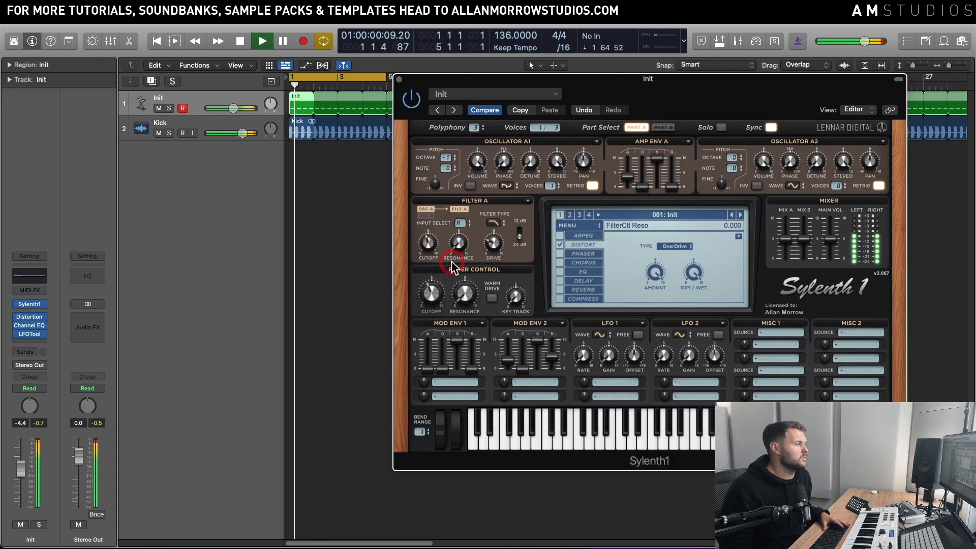
Step: Set Filter A's Cutoff to 3.901 and adjust the Filter Control Cutoff while auditioning the loop
{"action": "left_click", "coordinate": [433, 241]}
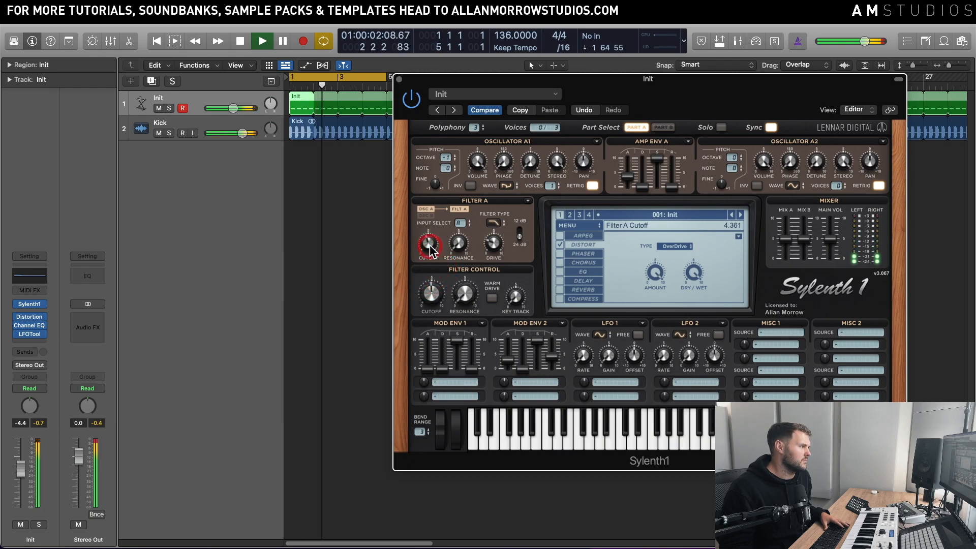
{"action": "left_click_drag", "start_coordinate": [432, 240], "coordinate": [428, 273]}
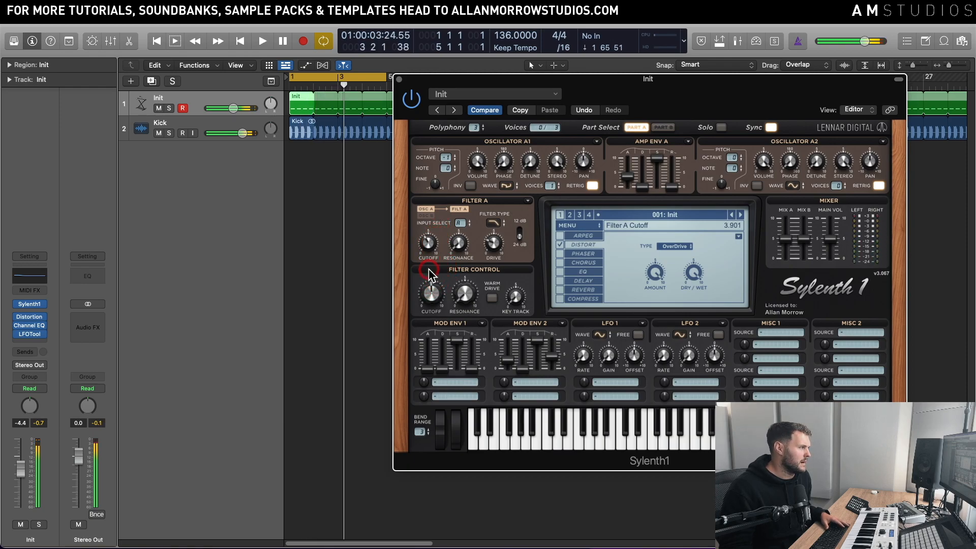
{"action": "left_click_drag", "start_coordinate": [429, 340], "coordinate": [429, 343]}
{"action": "key", "text": "space"}
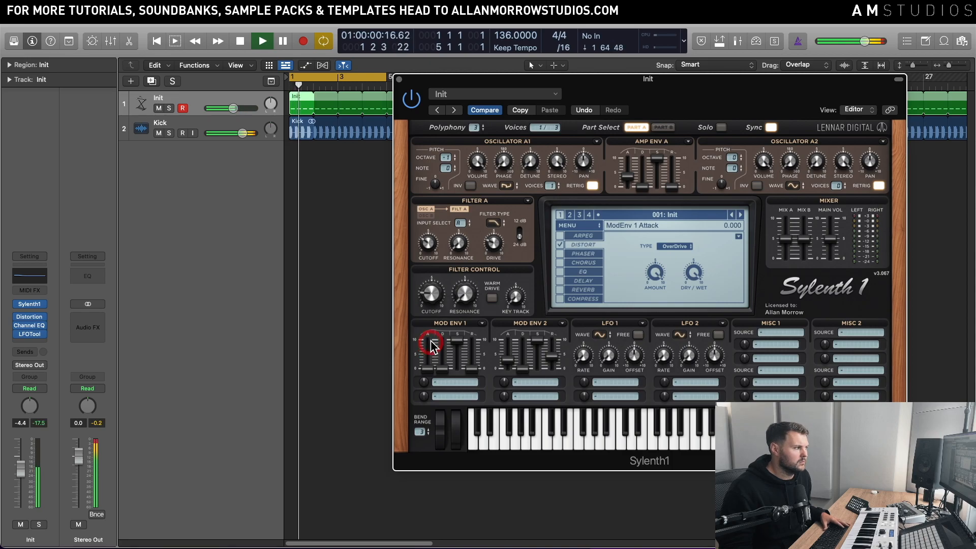
{"action": "left_click_drag", "start_coordinate": [431, 290], "coordinate": [439, 280]}
{"action": "left_click", "coordinate": [514, 379]}
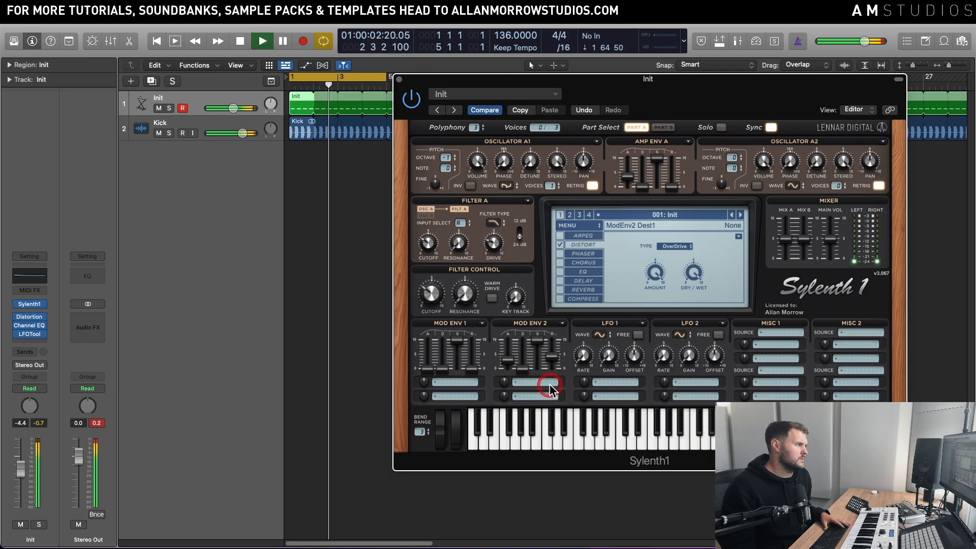
{"action": "key", "text": "space"}
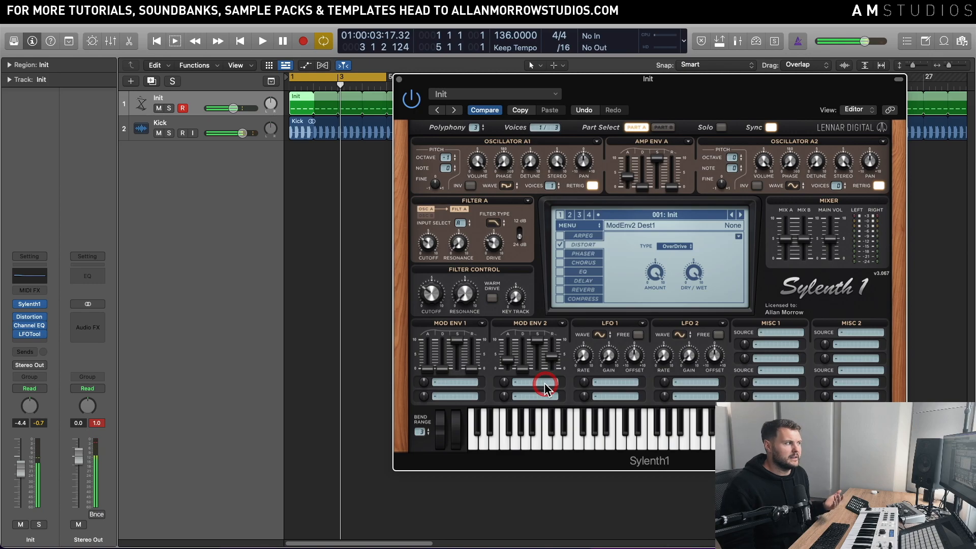